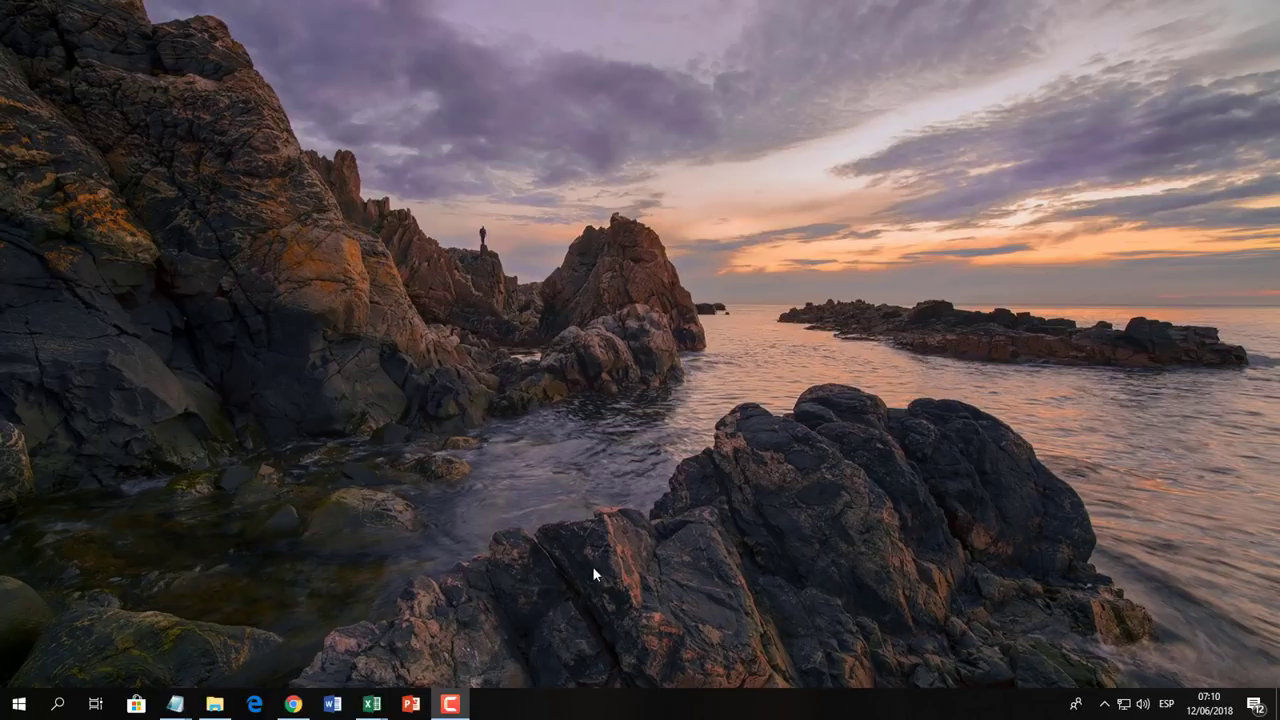
# Launch PDT PLAME and log in with the company's RUC, SOL user name and SOL password.
pyautogui.press('super')
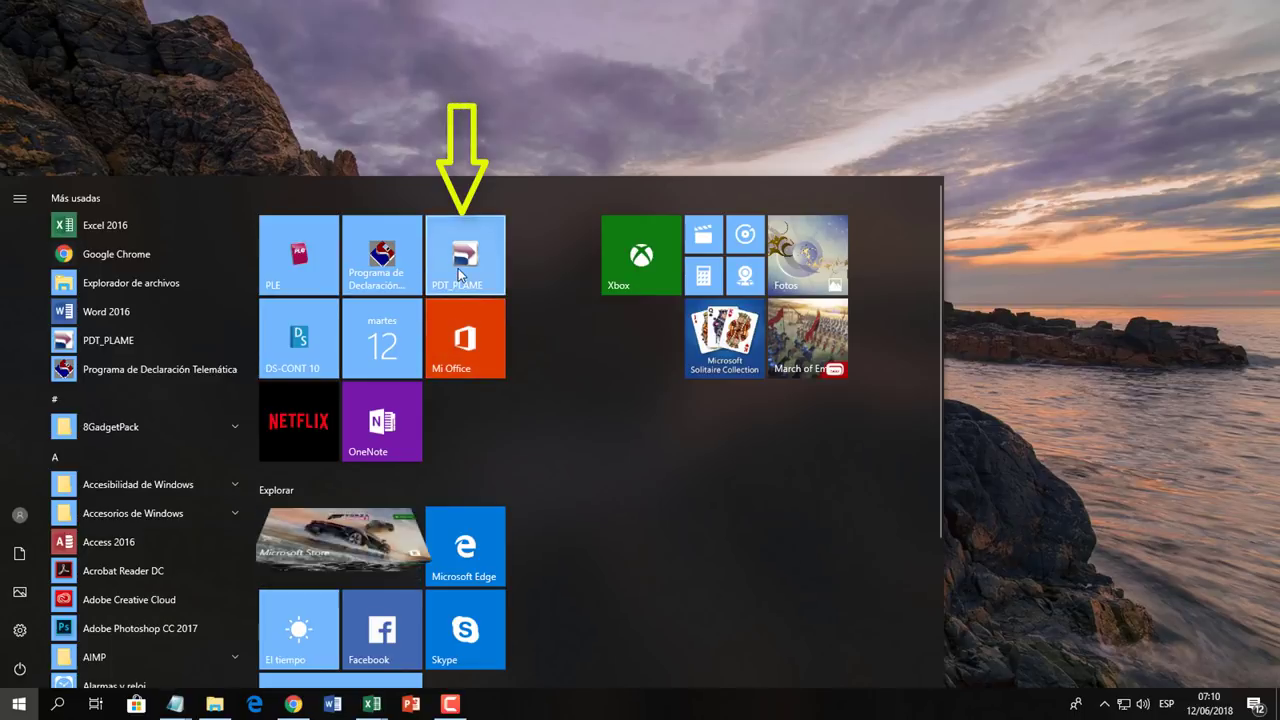
pyautogui.click(457, 267)
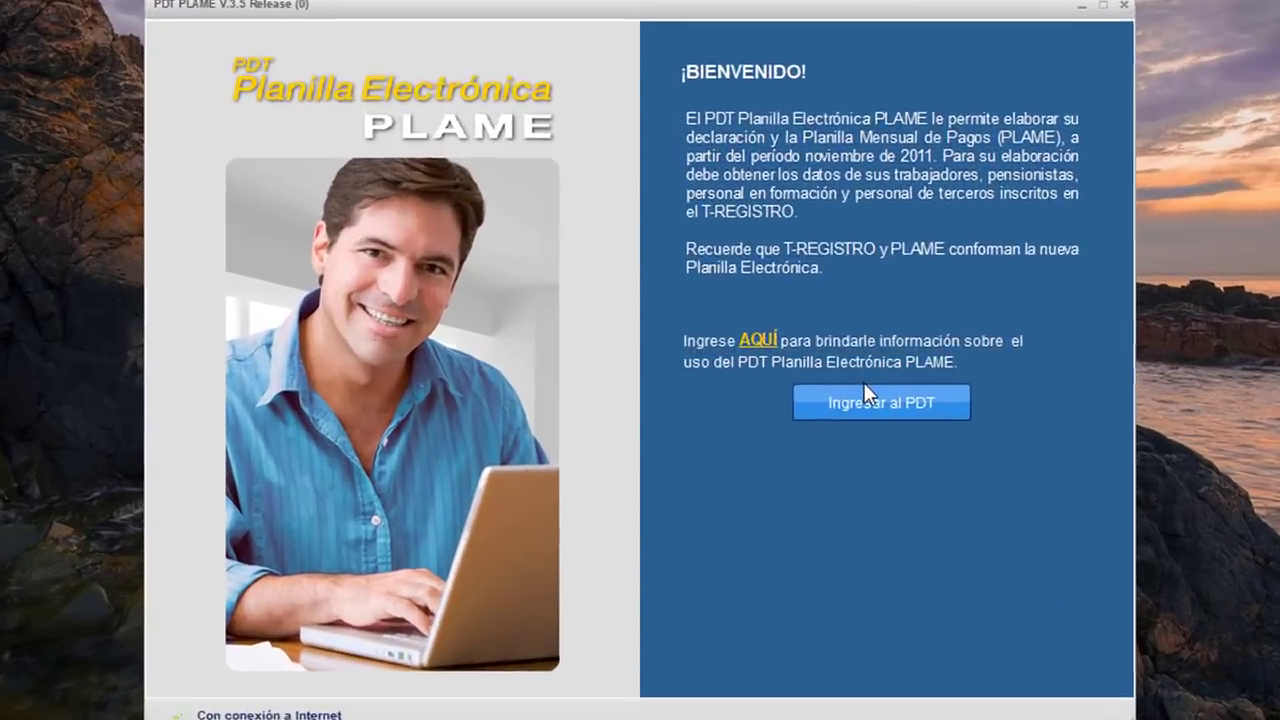
pyautogui.click(752, 390)
pyautogui.click(532, 390)
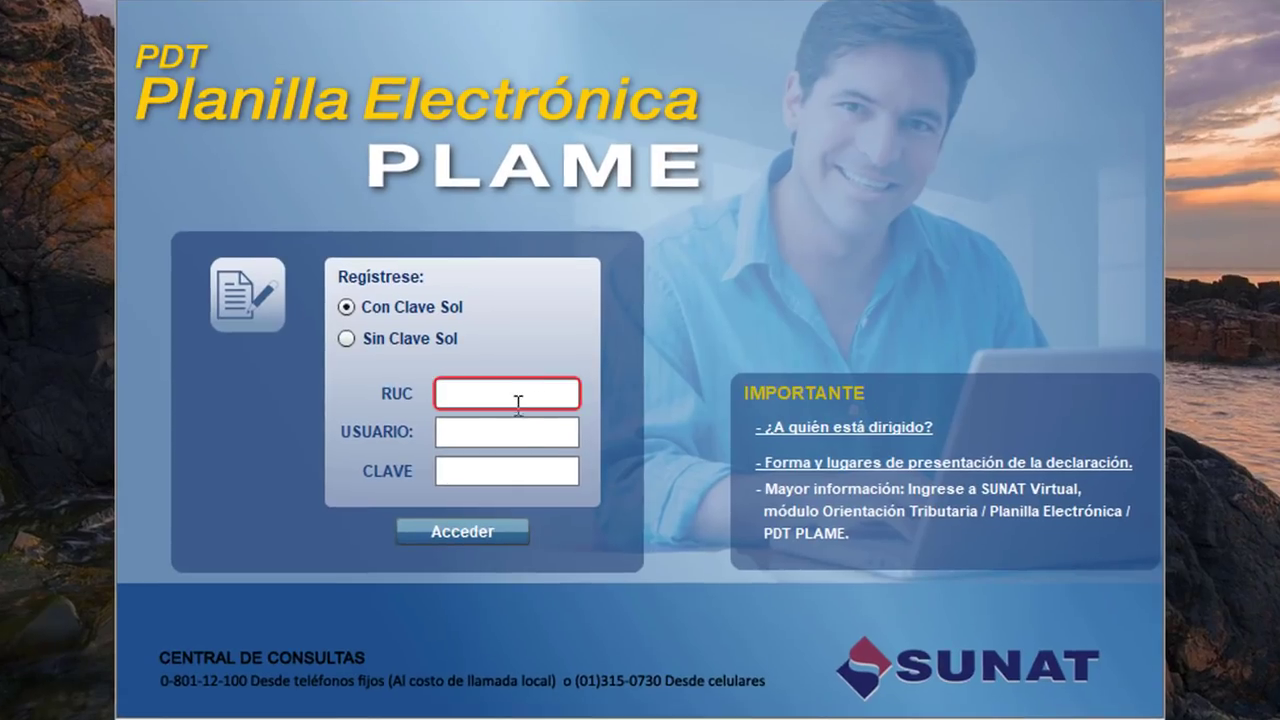
pyautogui.click(500, 434)
pyautogui.click(496, 471)
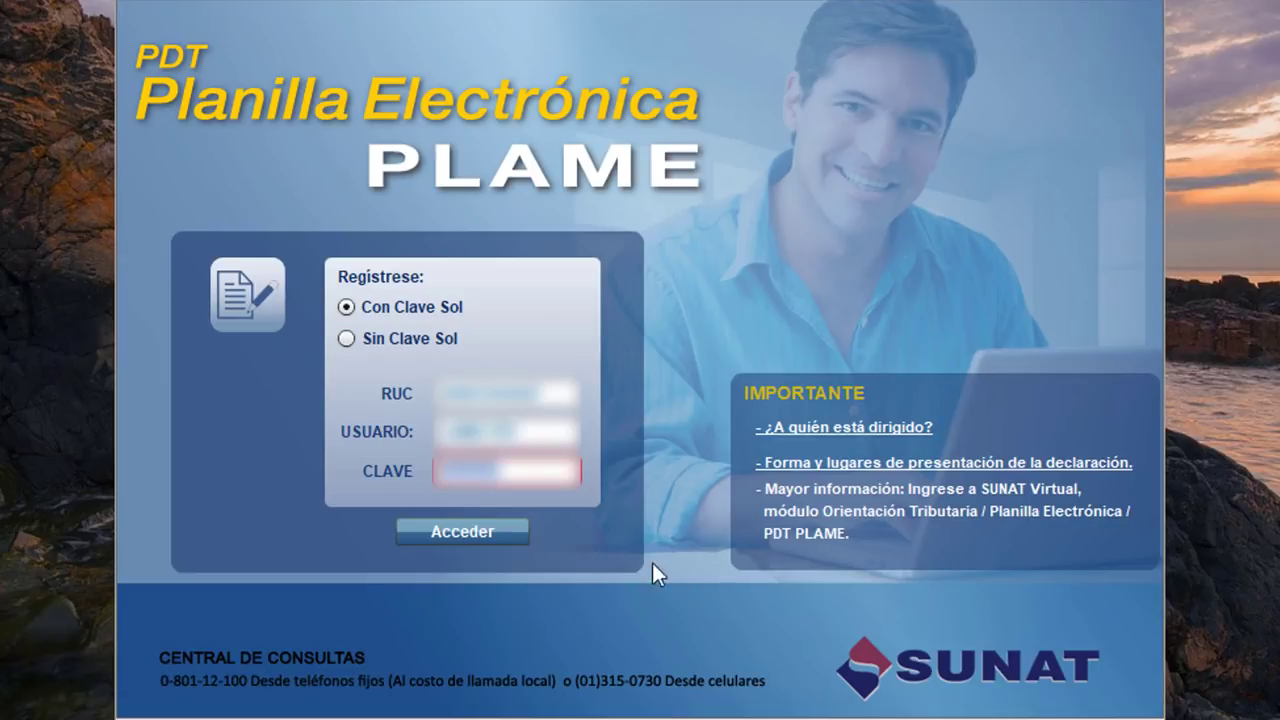
pyautogui.click(424, 530)
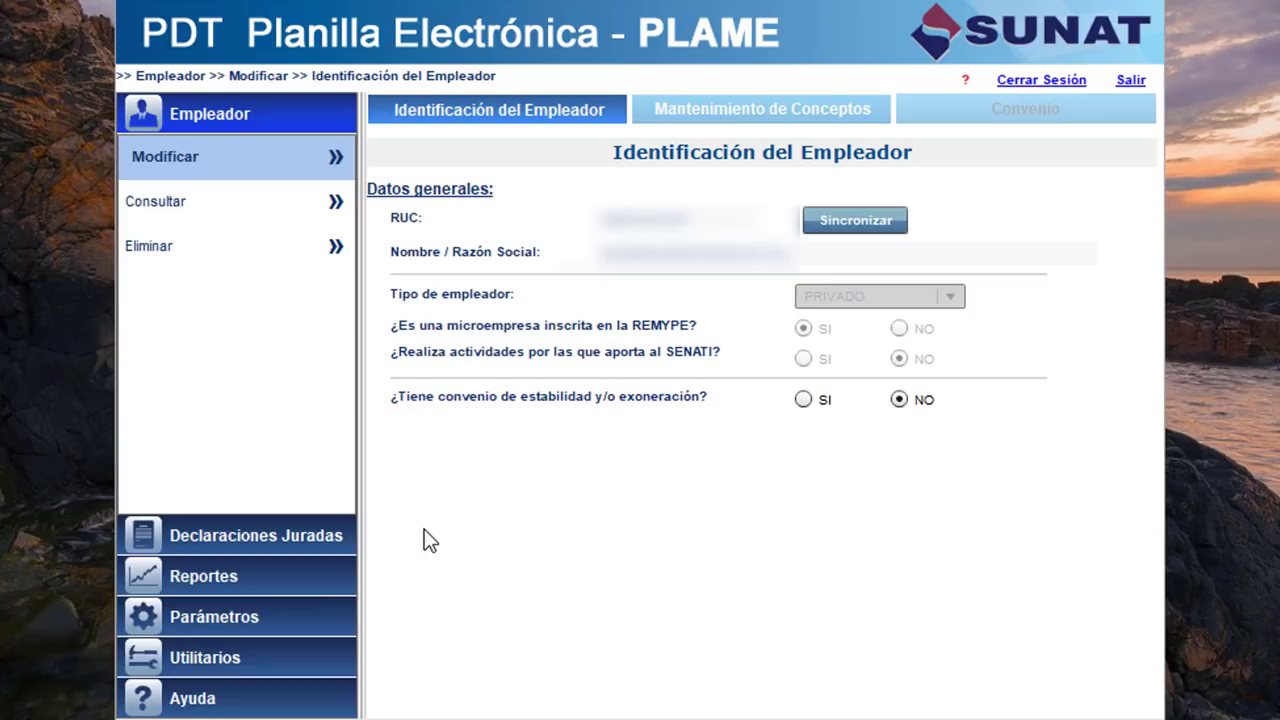
# Create a declaration for tax period 05/2018, loading workers via T-REGISTRO synchronisation.
pyautogui.click(223, 527)
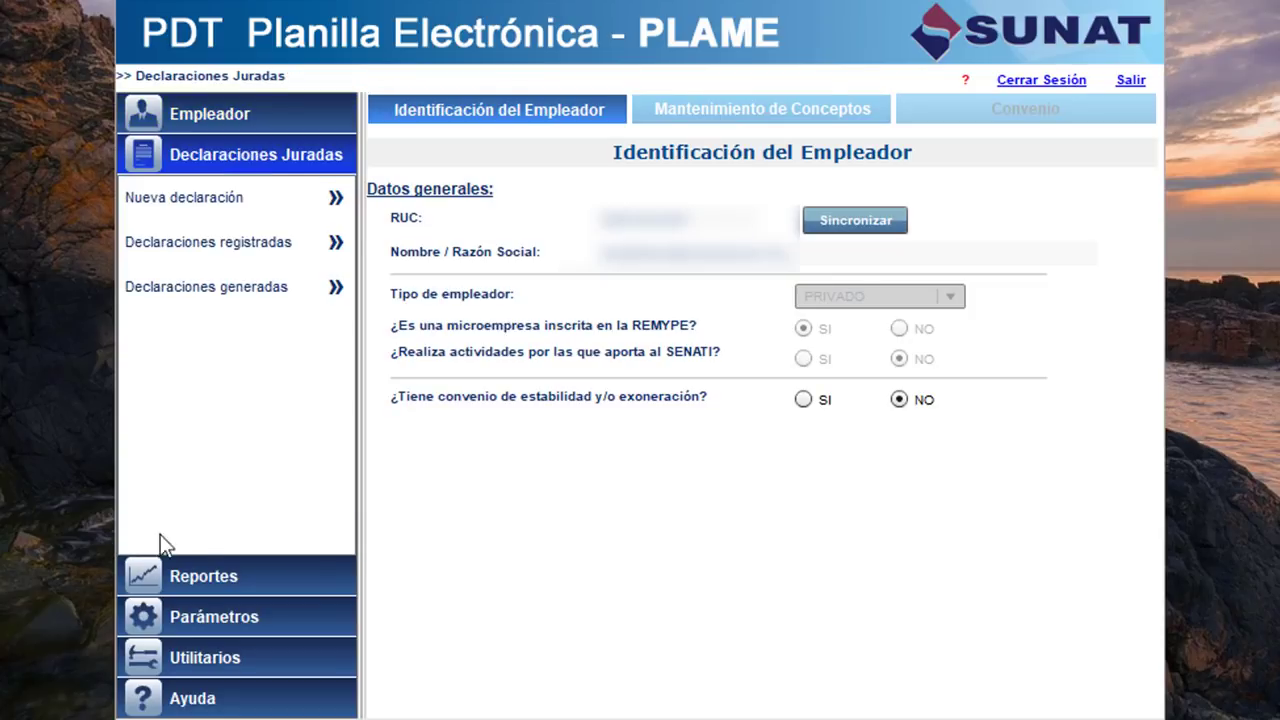
pyautogui.click(228, 245)
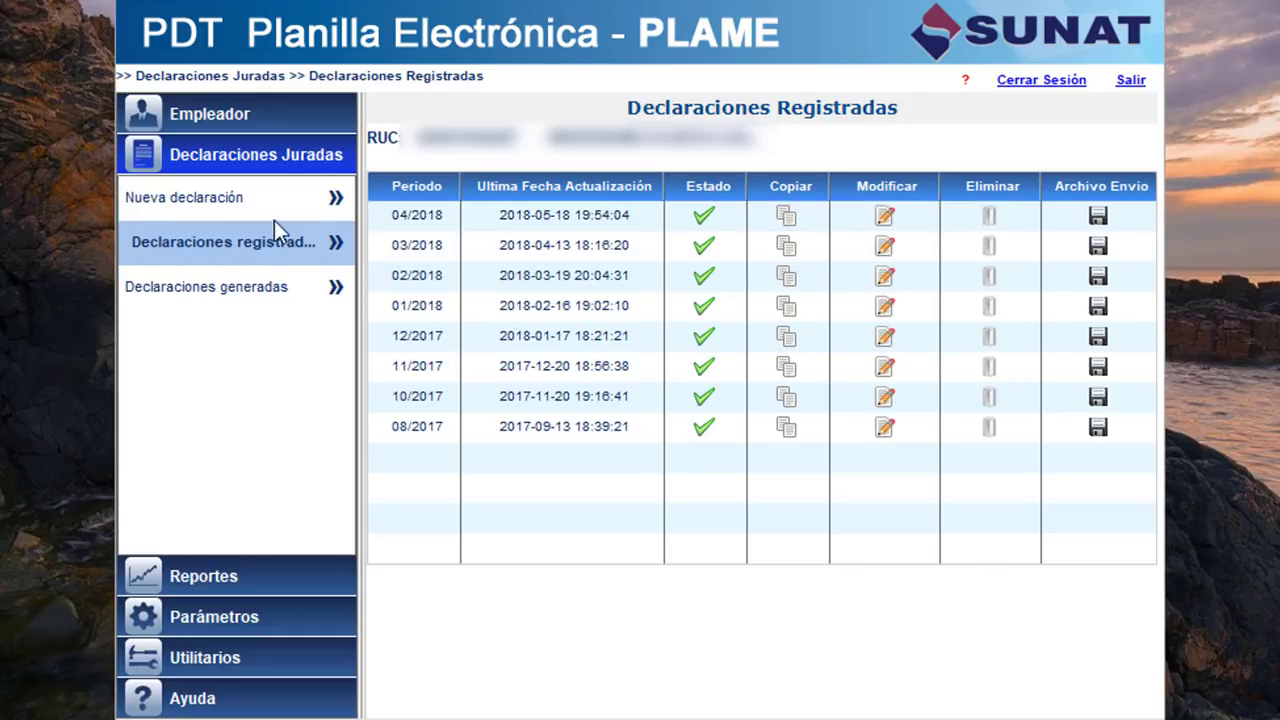
pyautogui.click(183, 197)
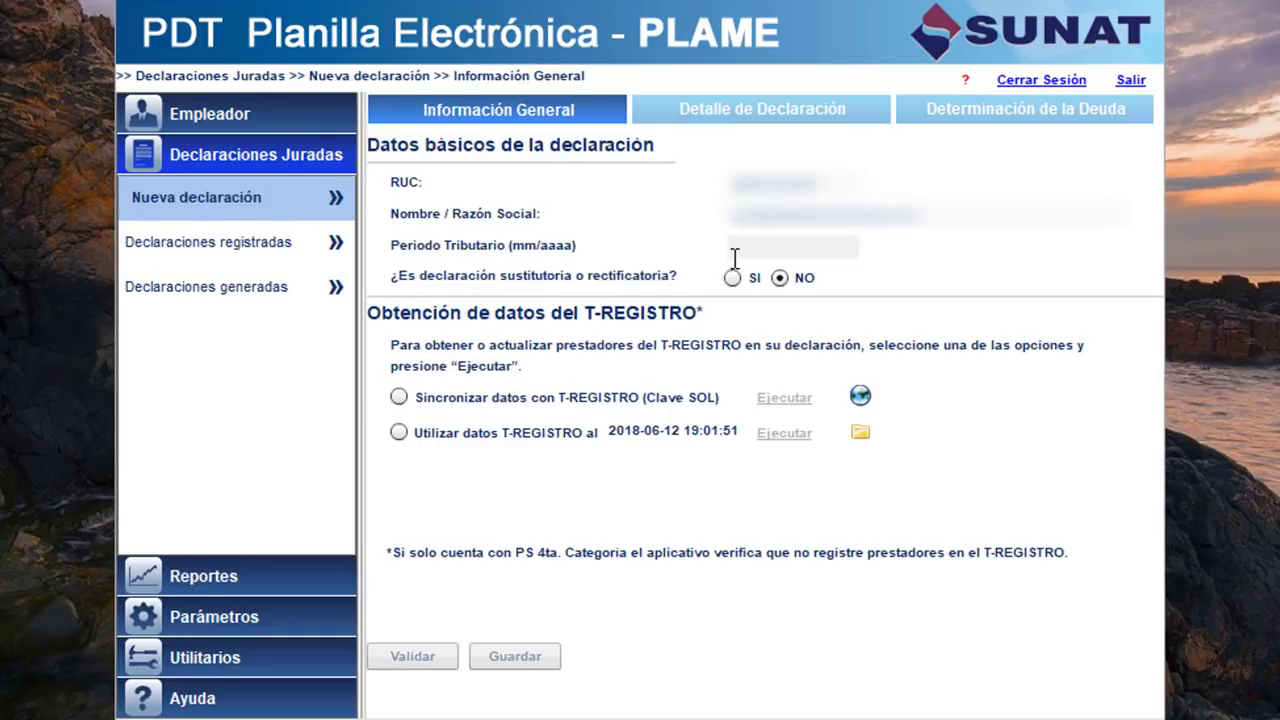
pyautogui.click(766, 254)
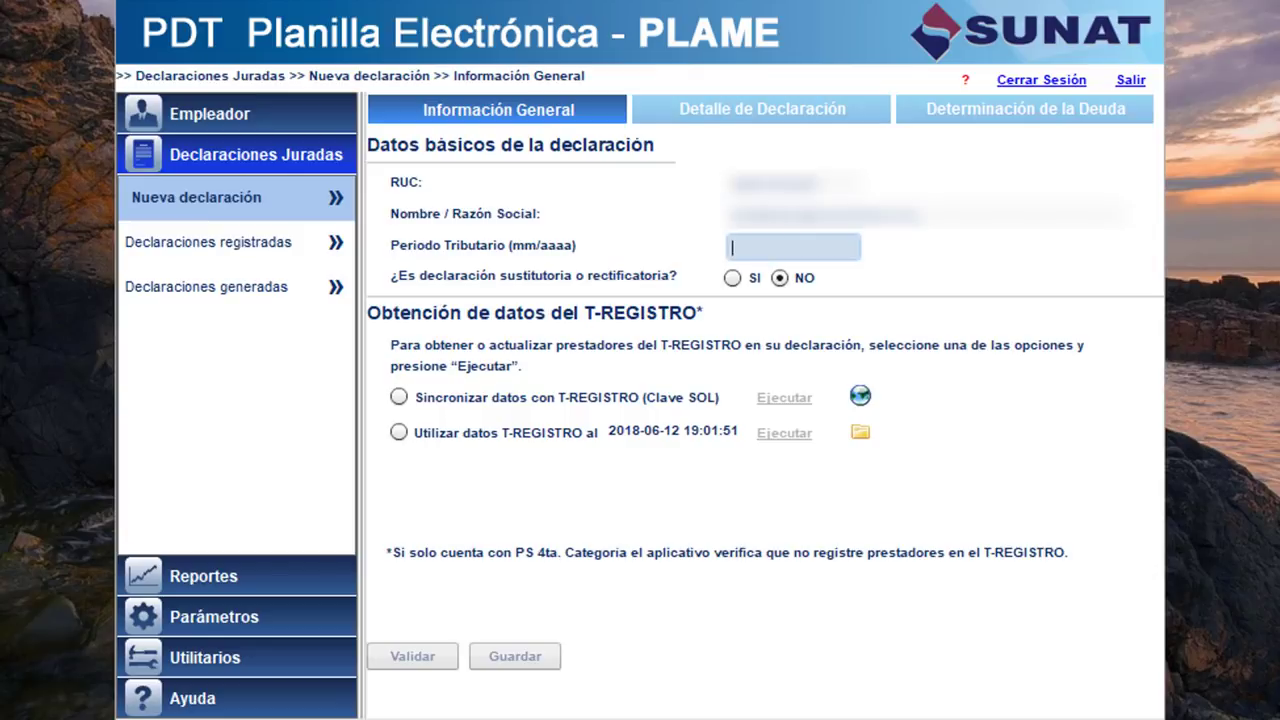
pyautogui.write('05/2018')
pyautogui.click(399, 397)
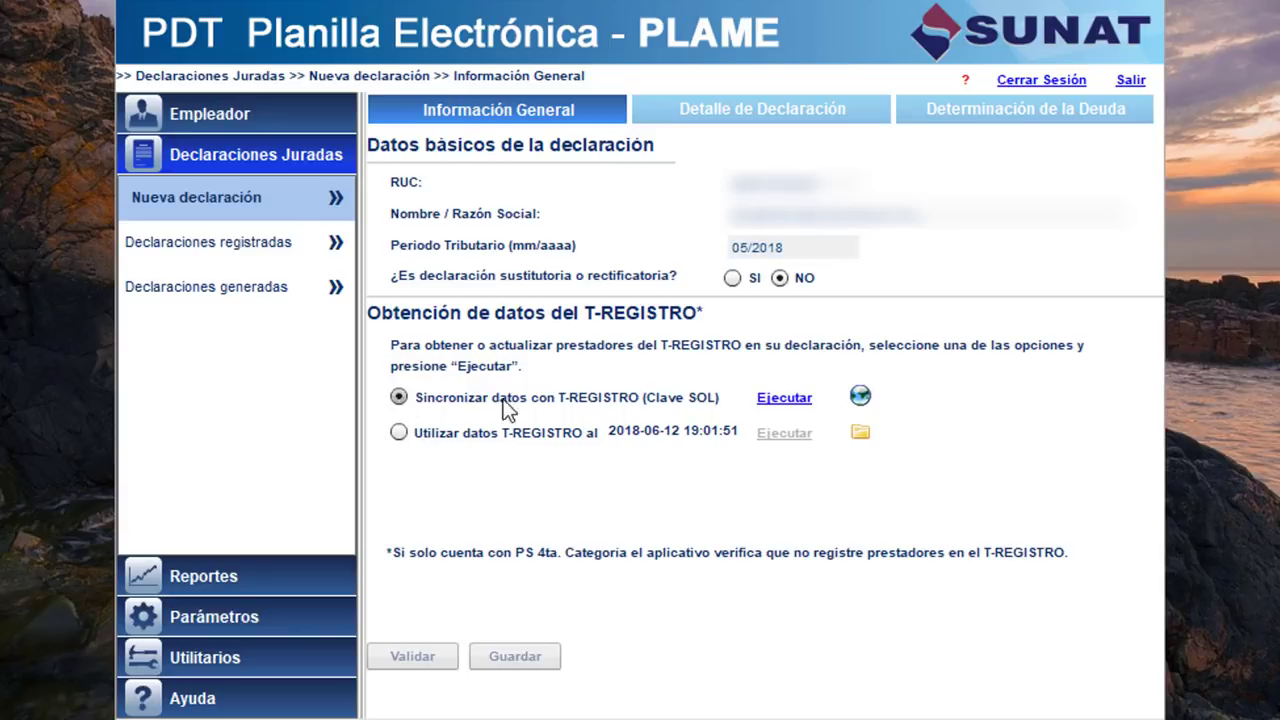
pyautogui.click(789, 400)
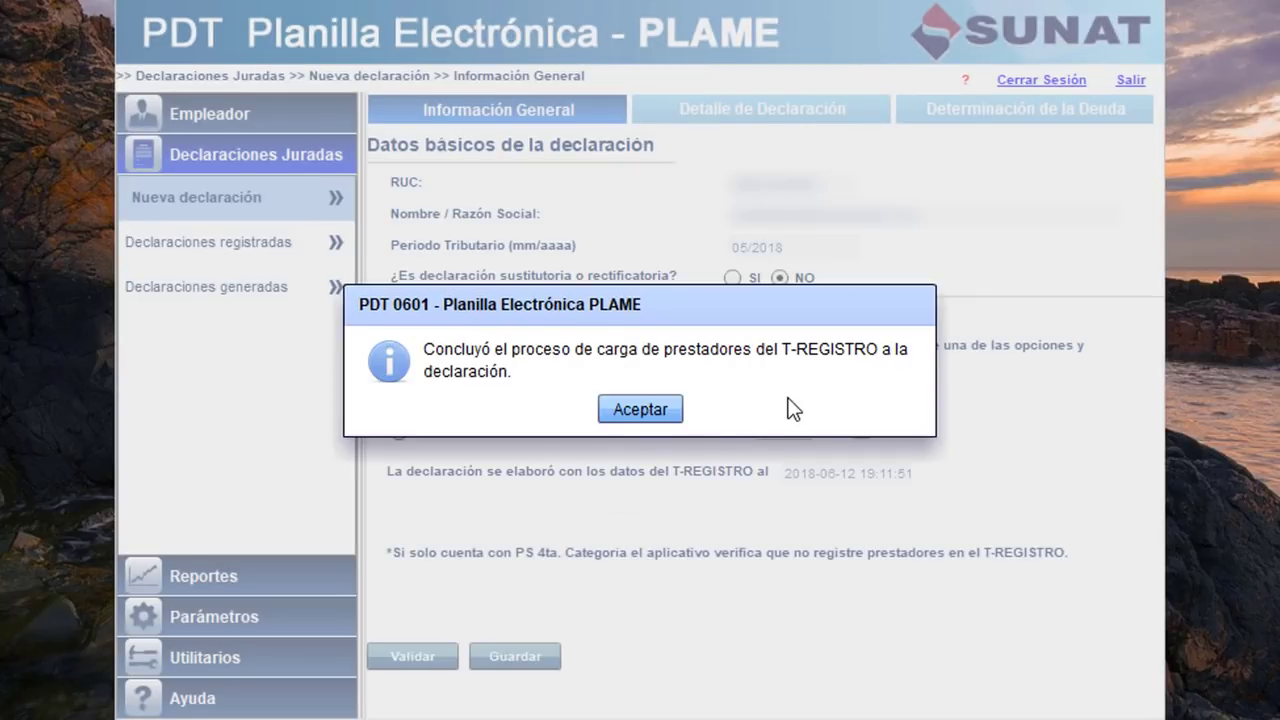
pyautogui.click(648, 410)
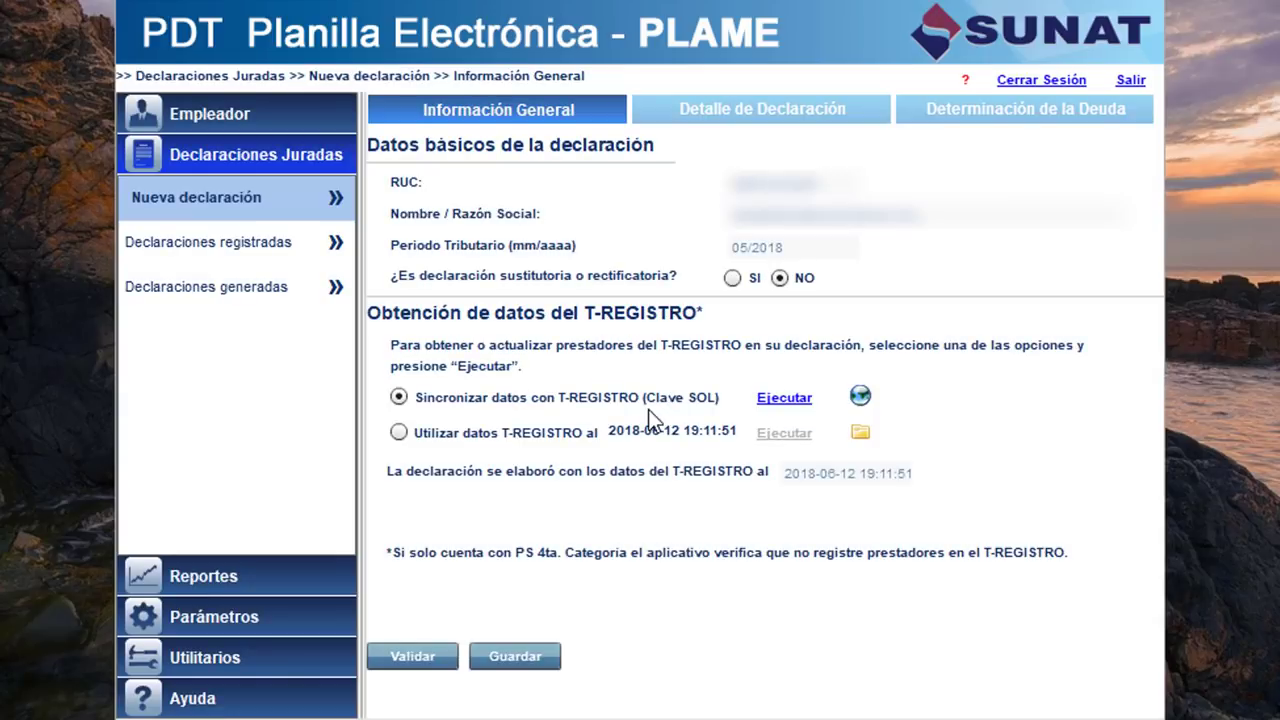
# Copy the 04/2018 declaration's detail into destination period 05/2018 and reopen 05/2018.
pyautogui.click(191, 250)
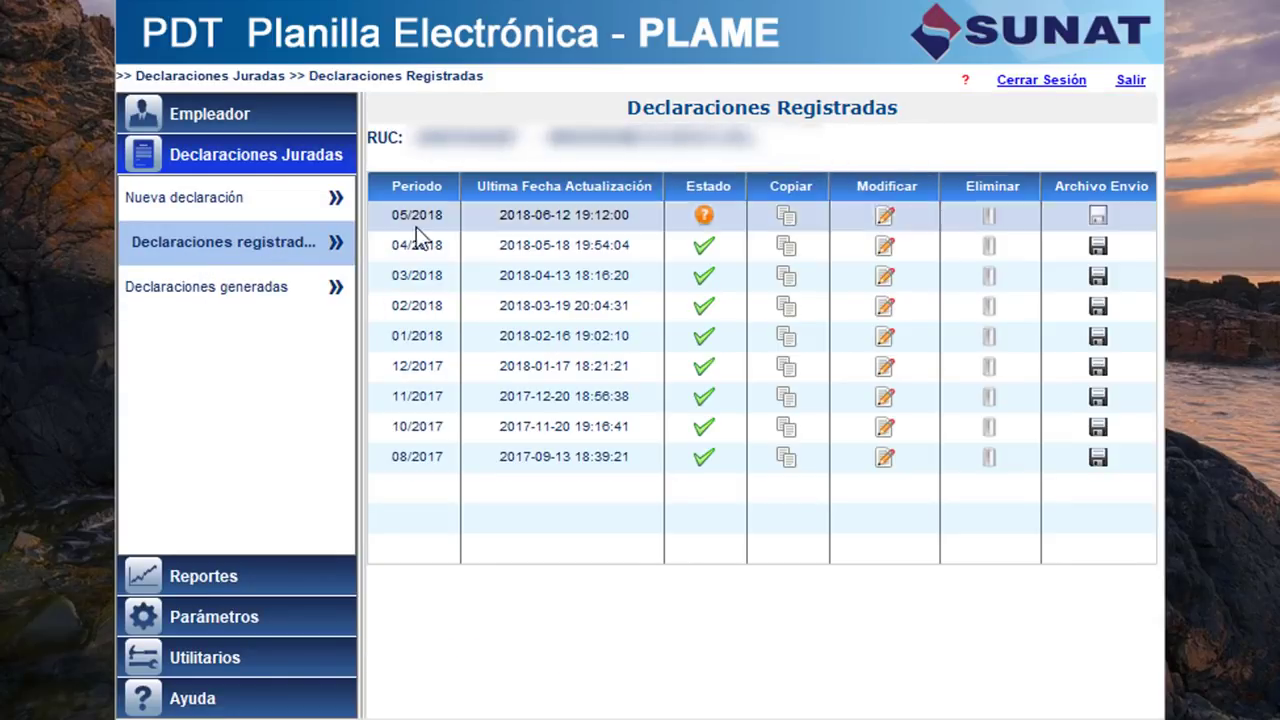
pyautogui.click(786, 250)
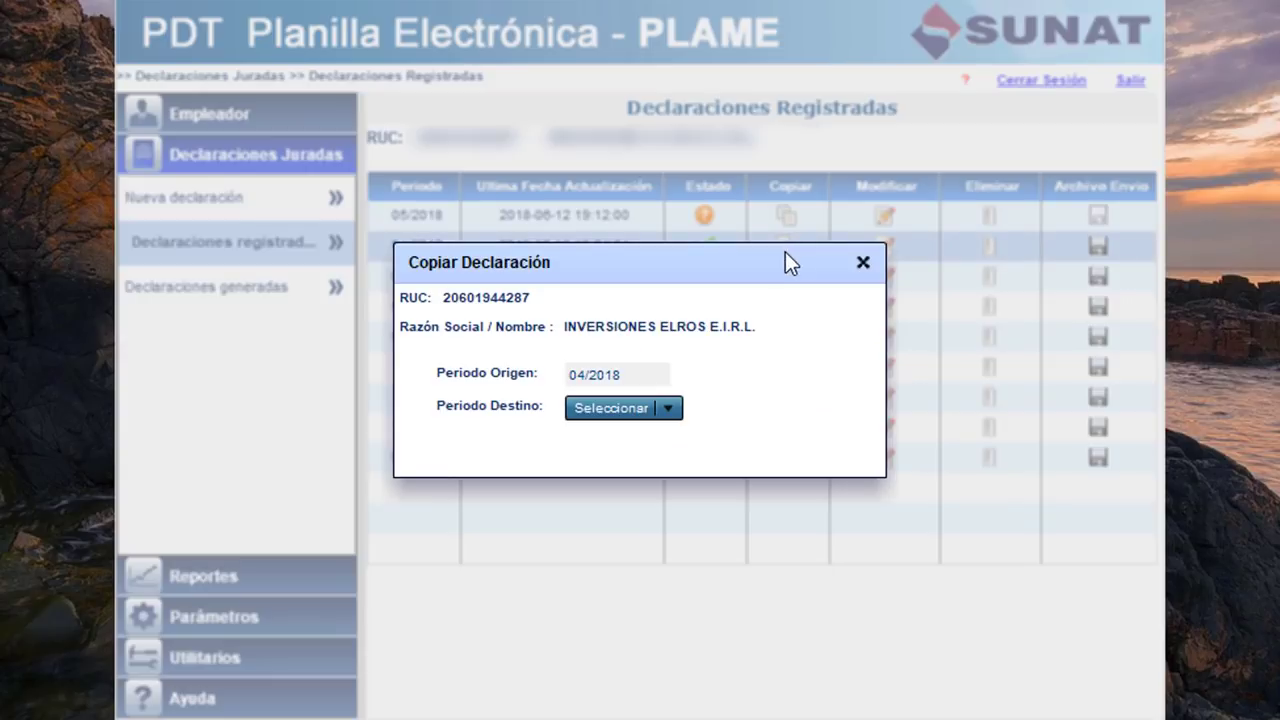
pyautogui.click(677, 407)
pyautogui.click(630, 437)
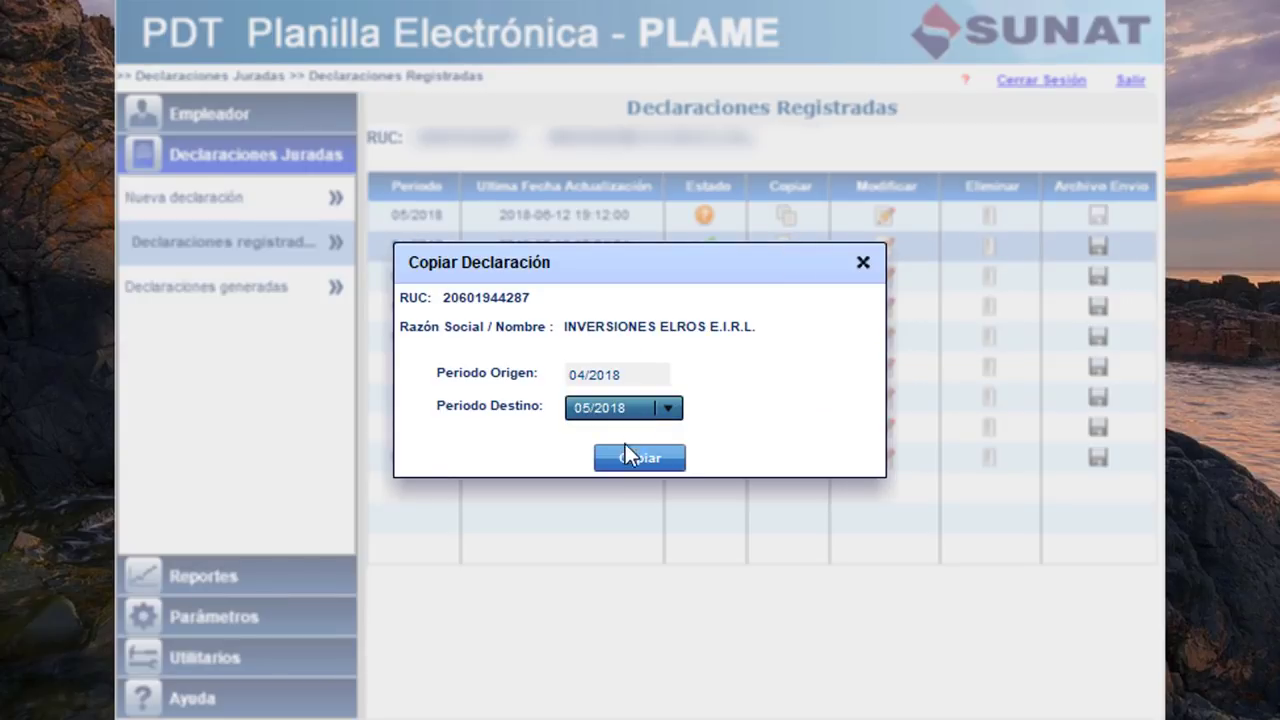
pyautogui.click(625, 457)
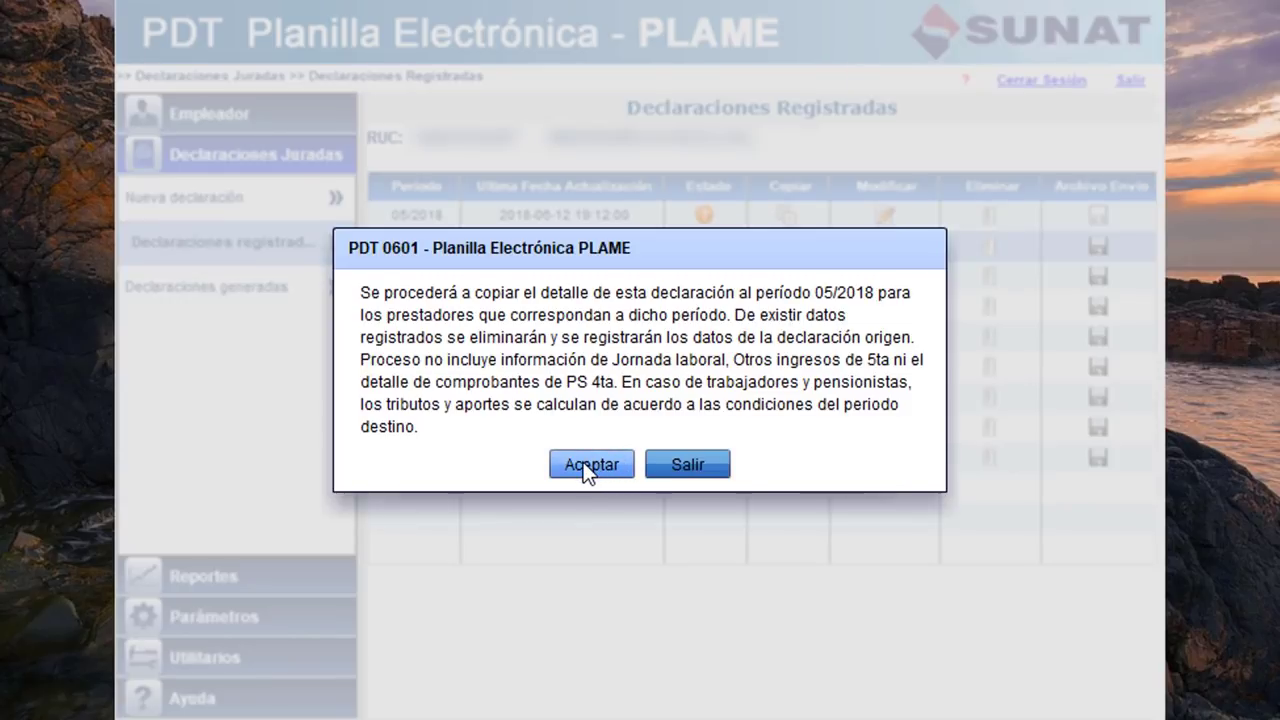
pyautogui.click(583, 462)
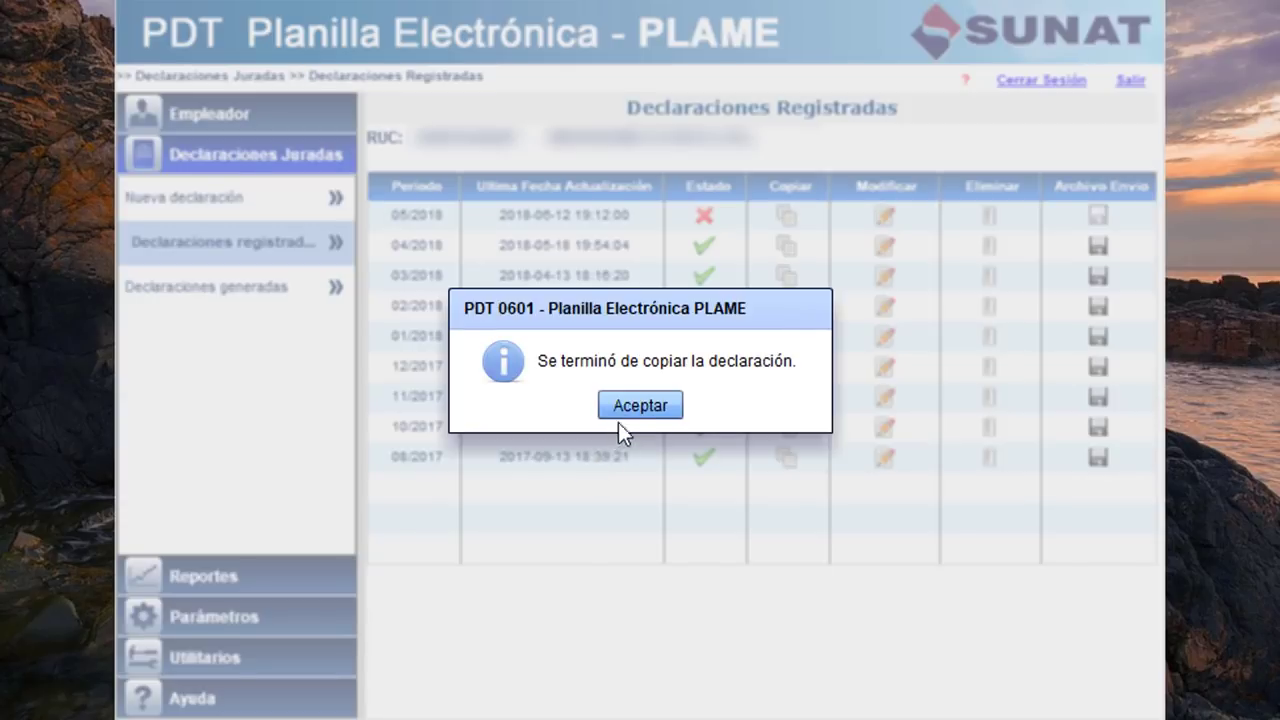
pyautogui.click(622, 410)
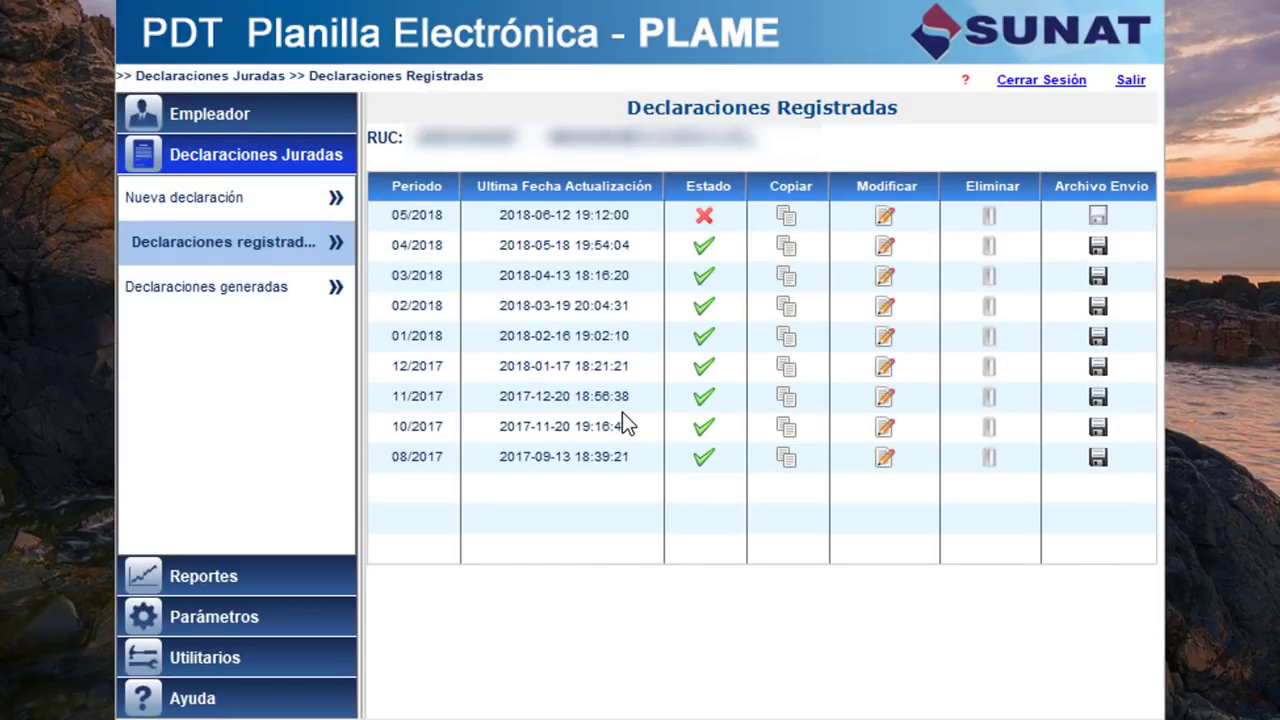
pyautogui.click(884, 218)
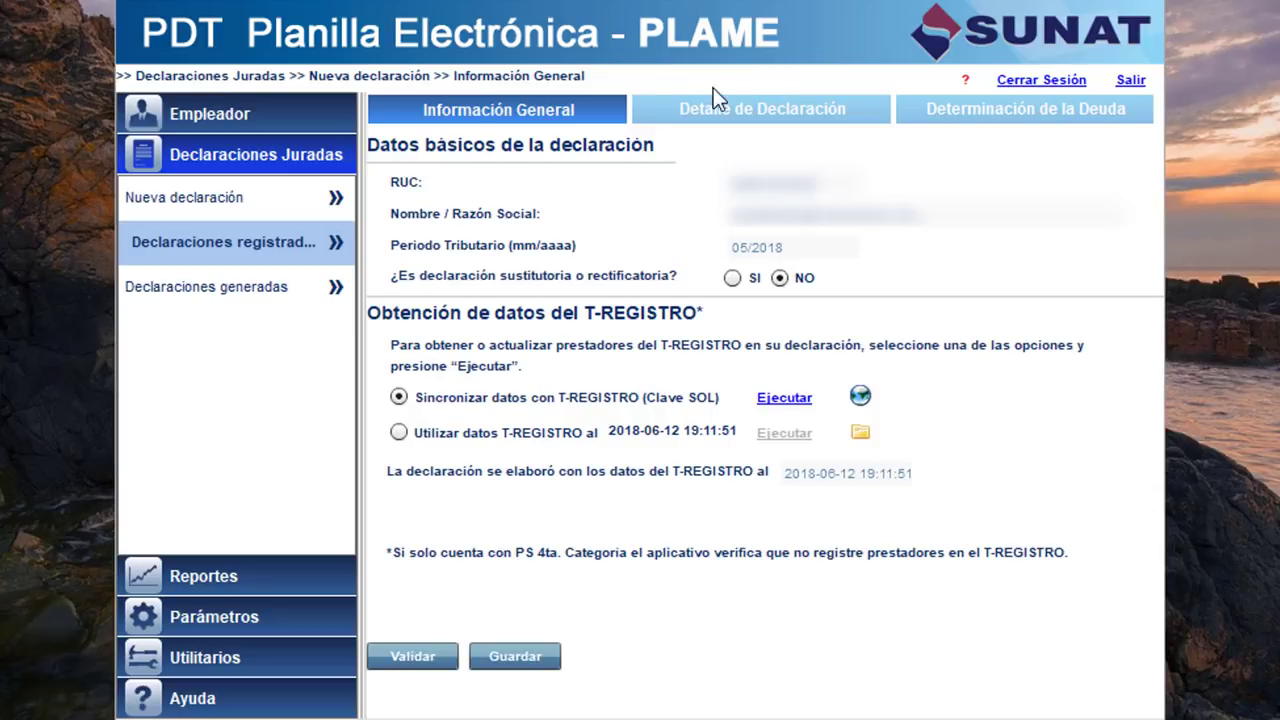
# Review the four workers in the declaration detail, checking the first two workers' working days.
pyautogui.click(731, 117)
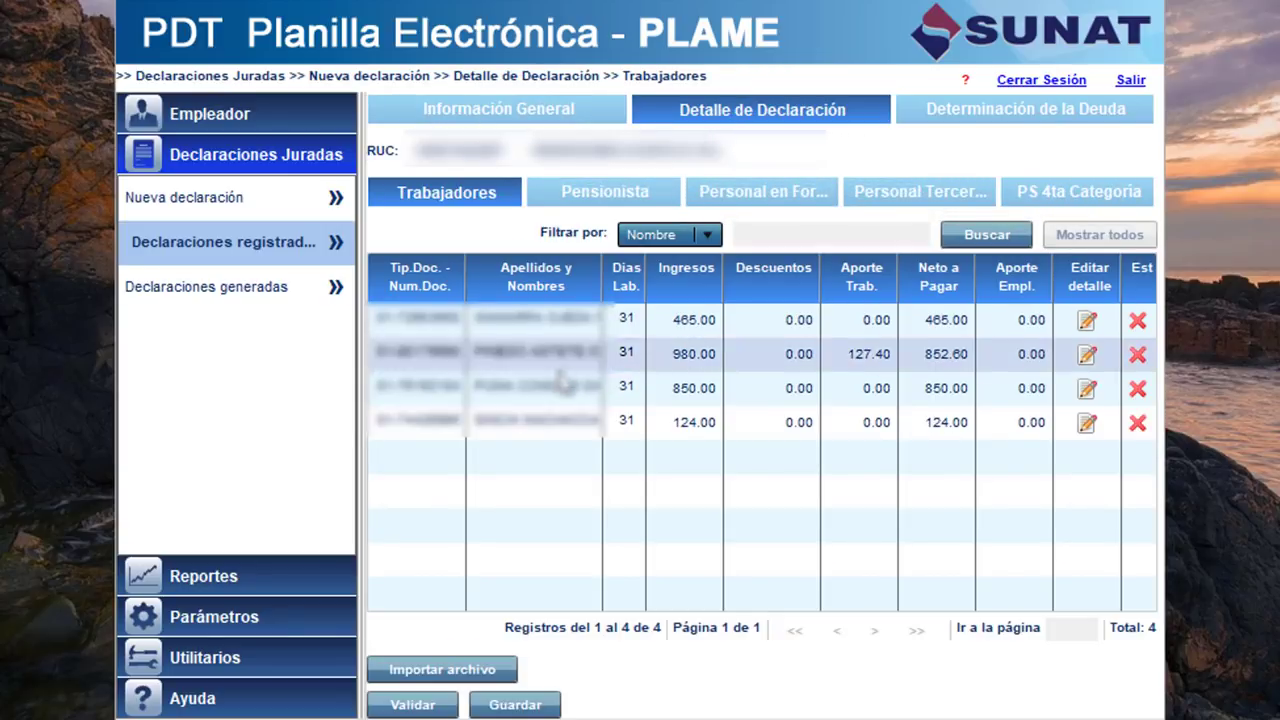
pyautogui.click(1087, 322)
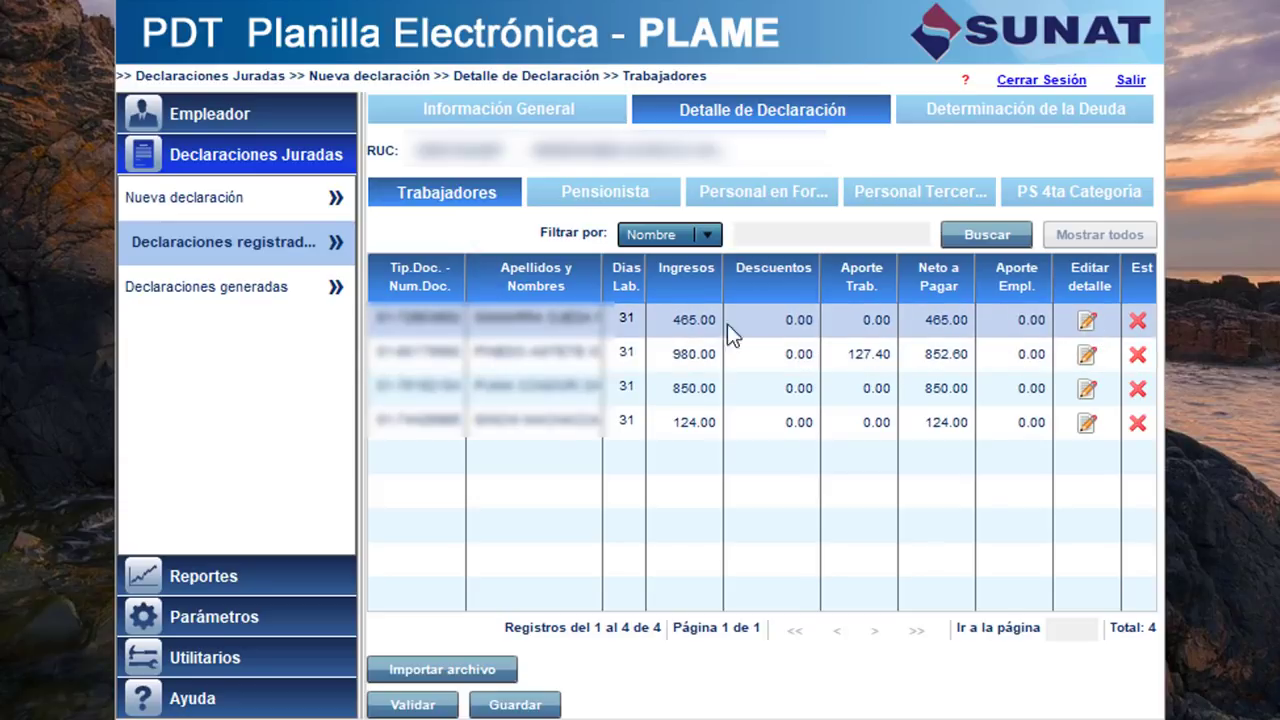
pyautogui.click(581, 348)
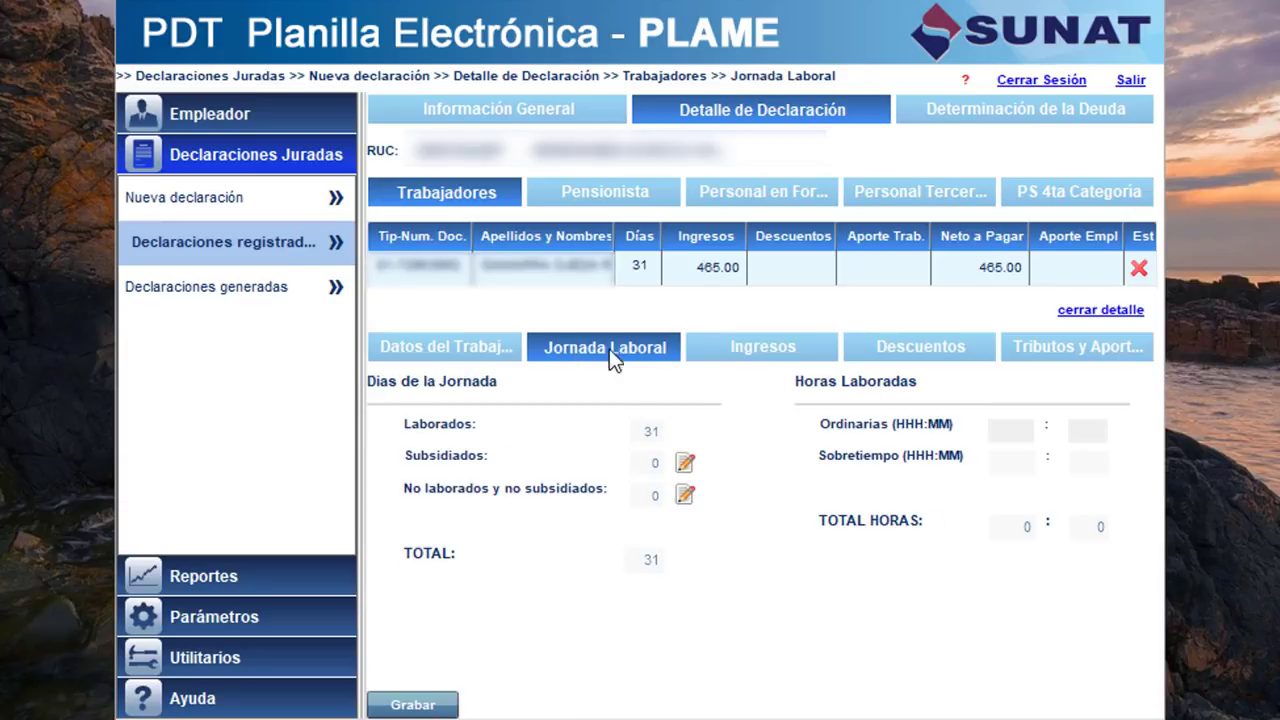
pyautogui.click(1100, 311)
pyautogui.click(1087, 352)
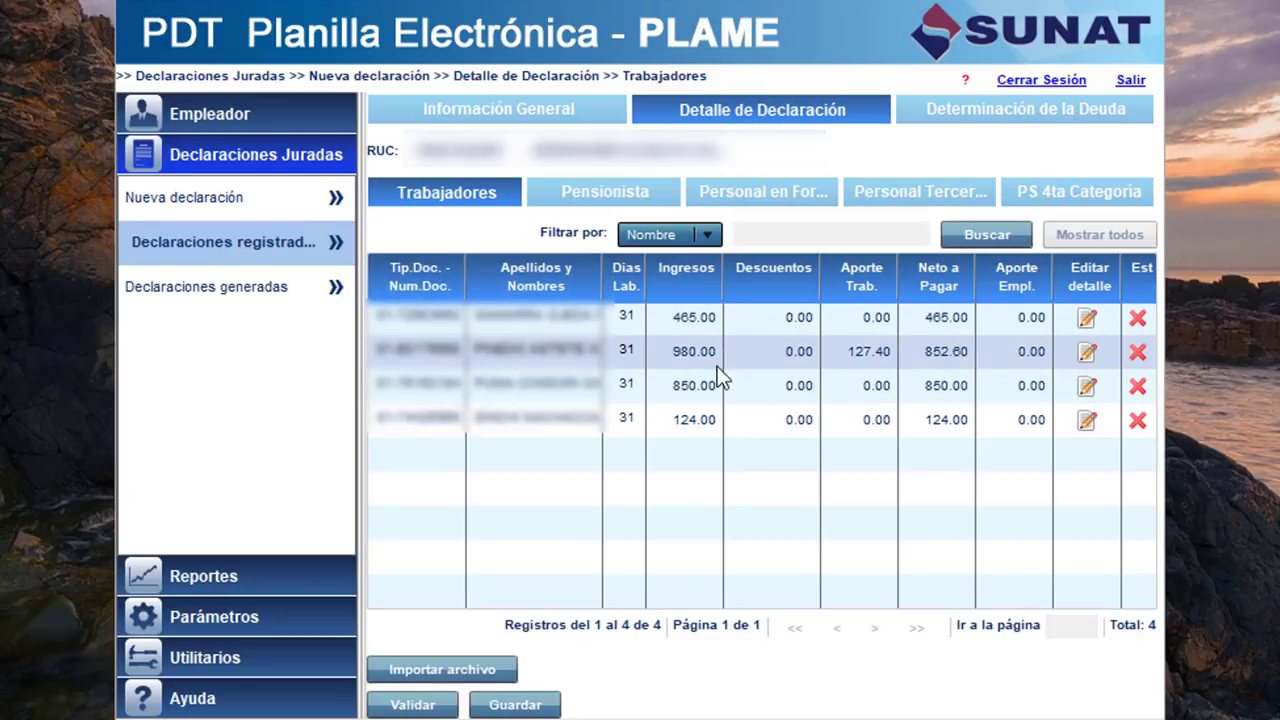
pyautogui.click(628, 352)
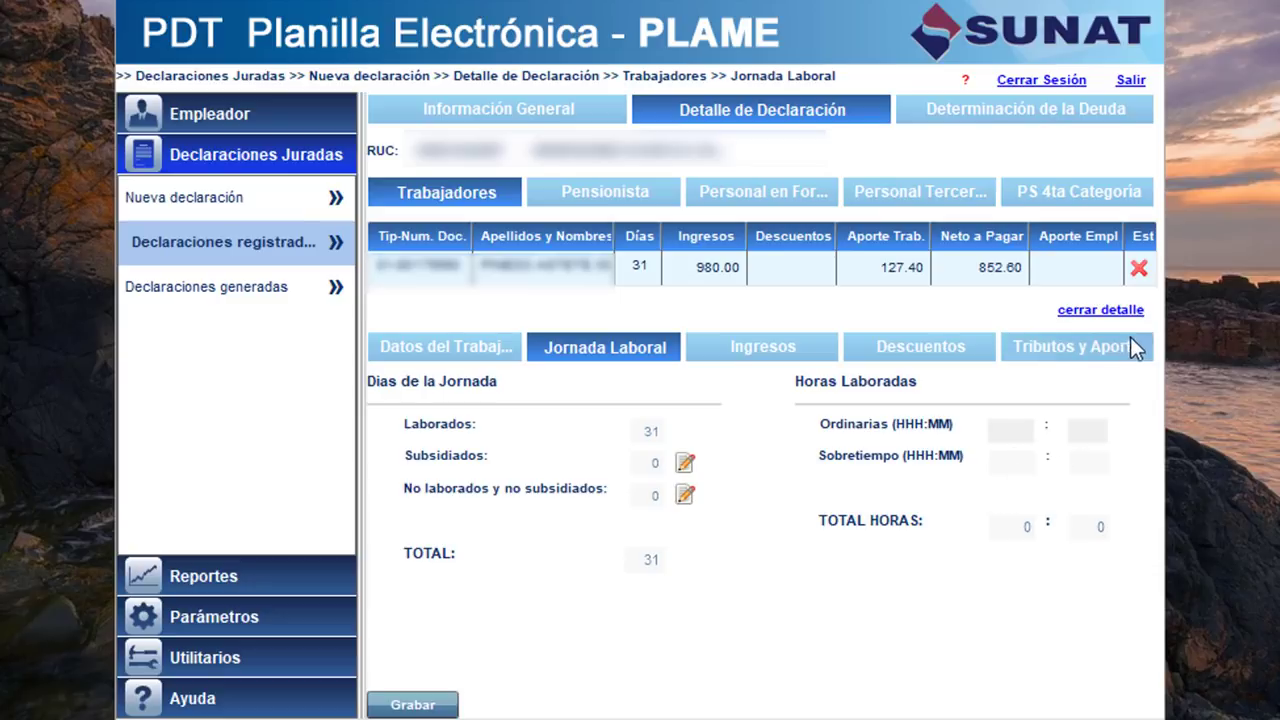
pyautogui.click(1110, 311)
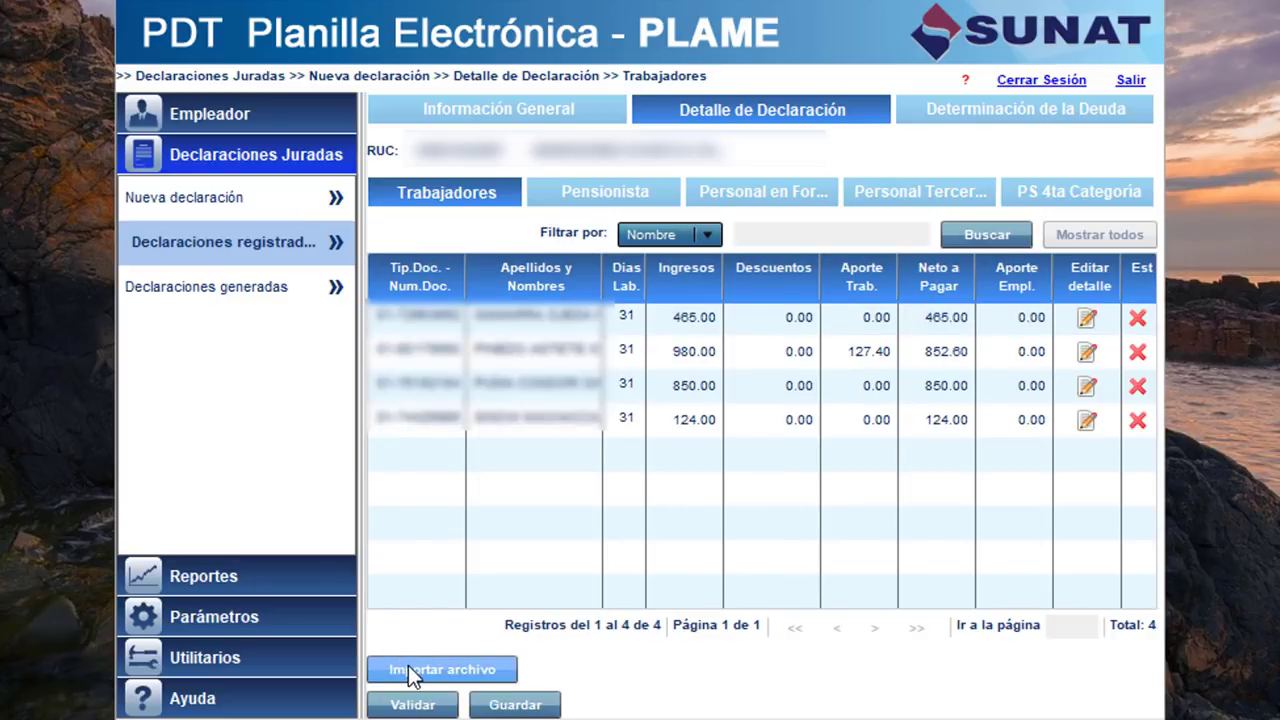
# Import the .JOR working-day file, updating all 4 worker records with 0 errors.
pyautogui.click(408, 665)
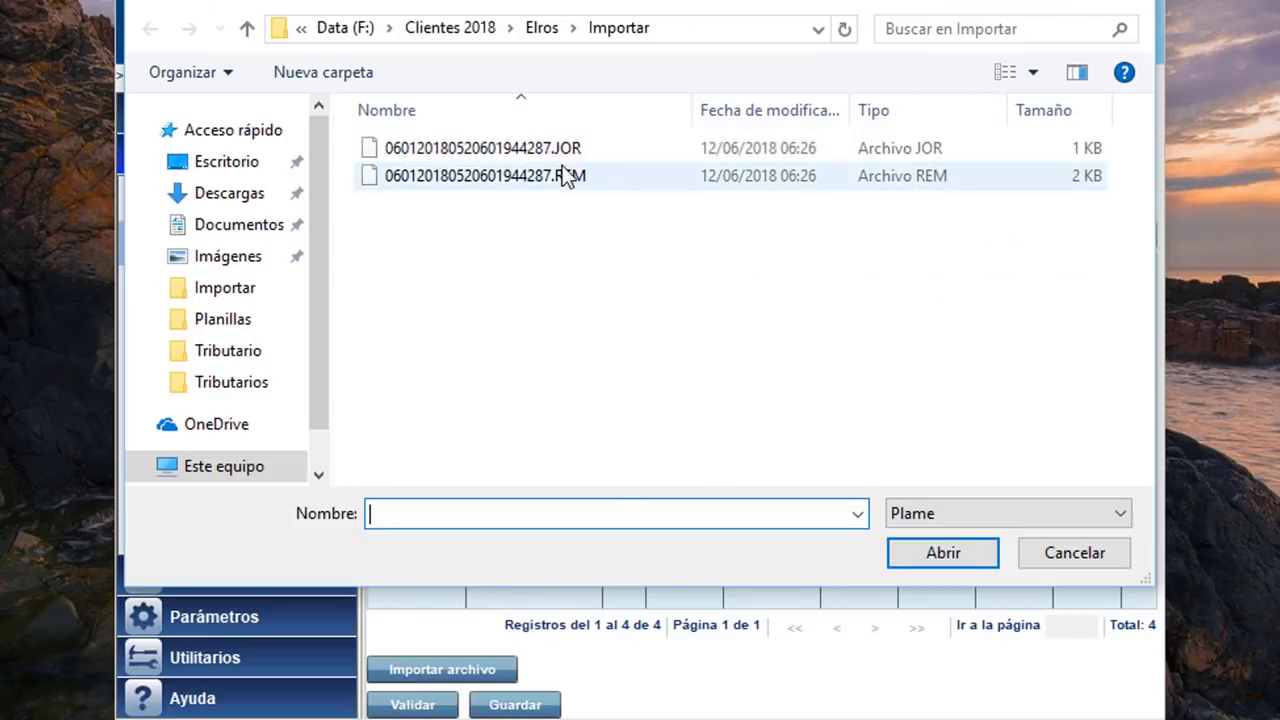
pyautogui.click(479, 155)
pyautogui.click(928, 550)
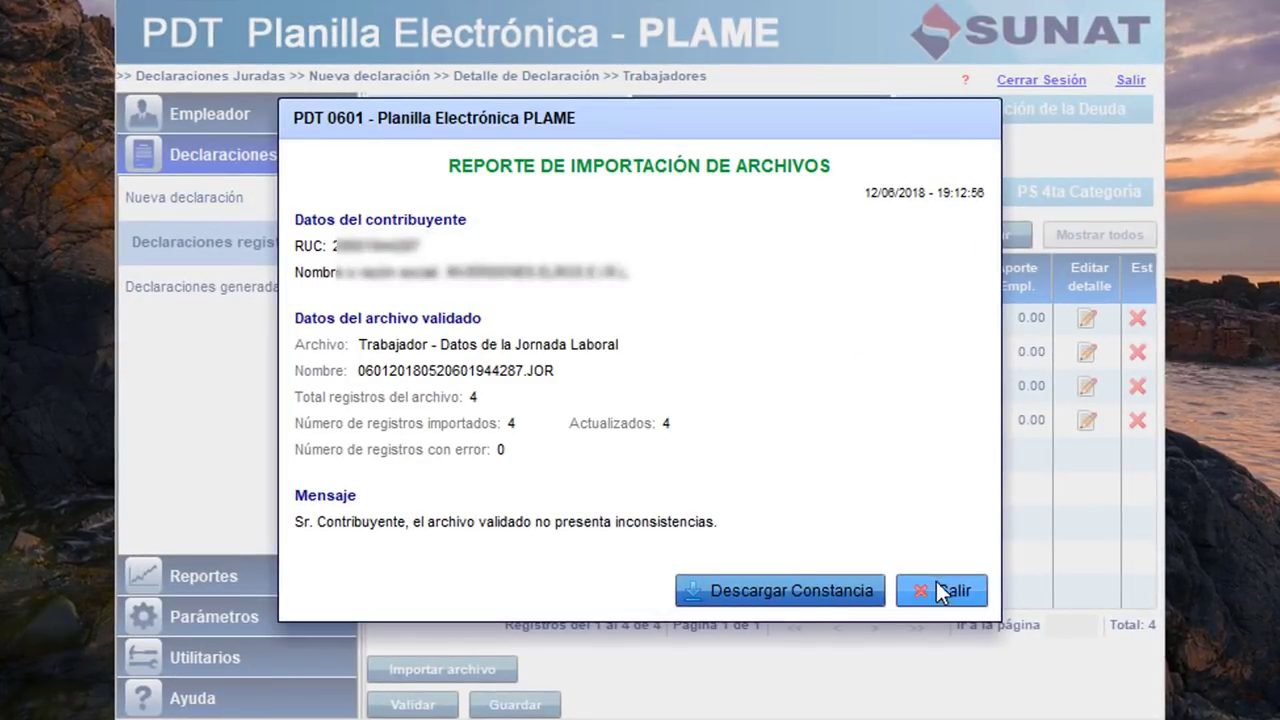
pyautogui.click(940, 586)
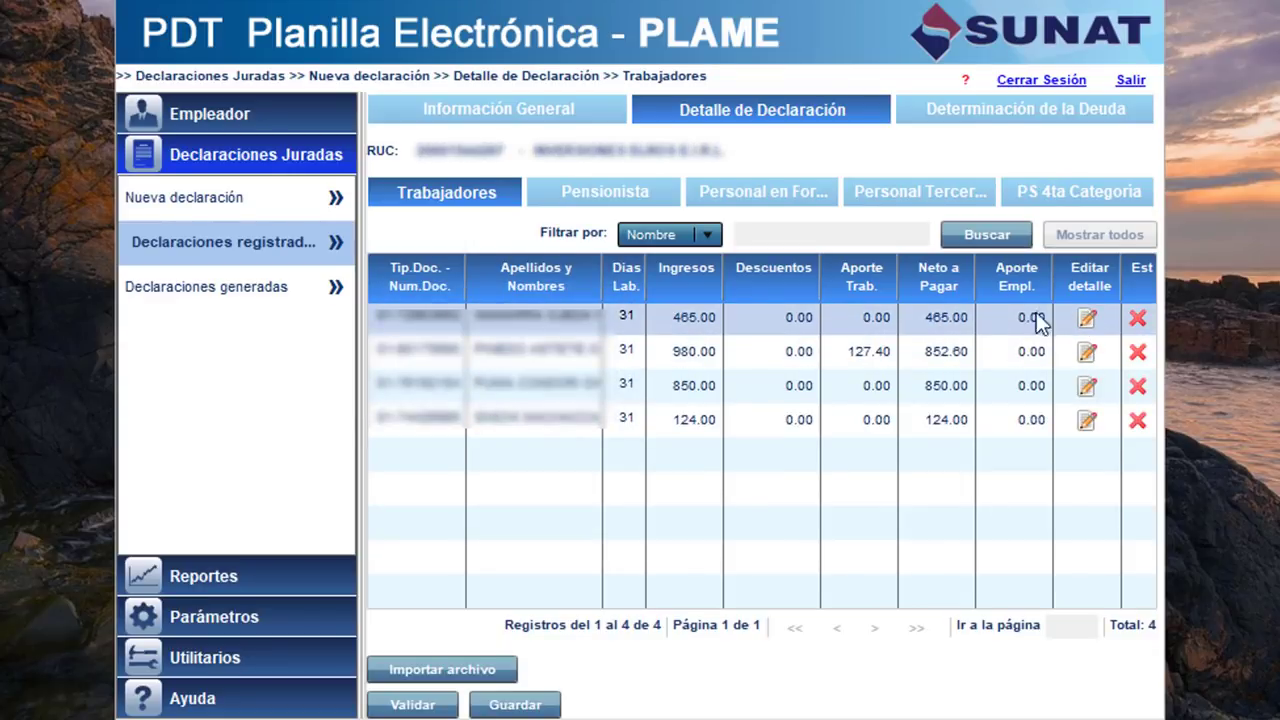
pyautogui.click(582, 344)
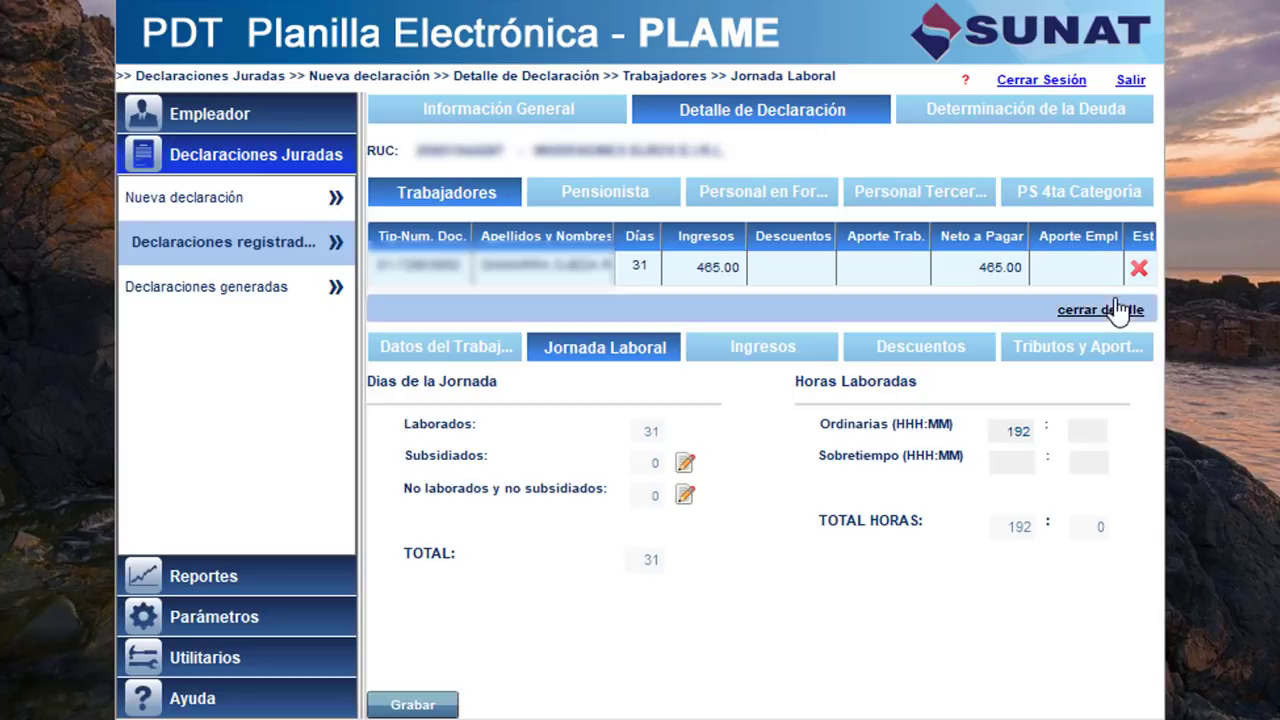
pyautogui.click(1118, 311)
pyautogui.click(1087, 353)
pyautogui.click(588, 340)
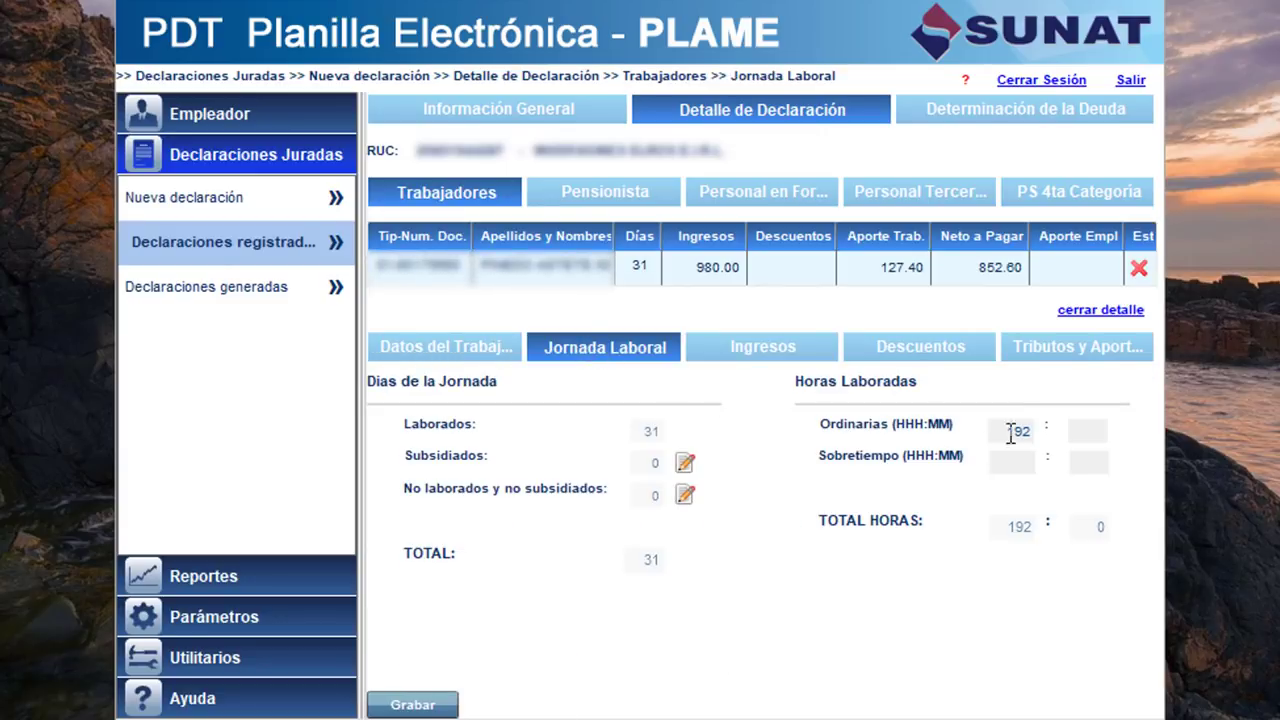
pyautogui.click(1100, 311)
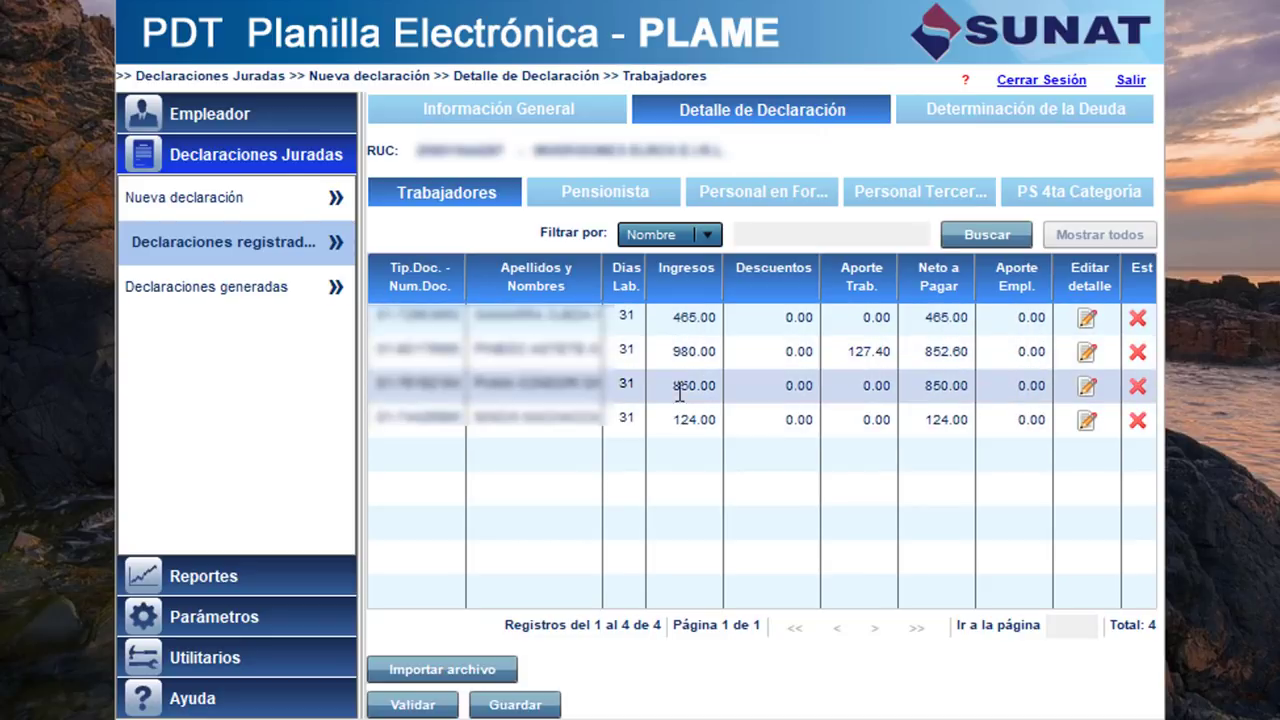
pyautogui.click(1083, 320)
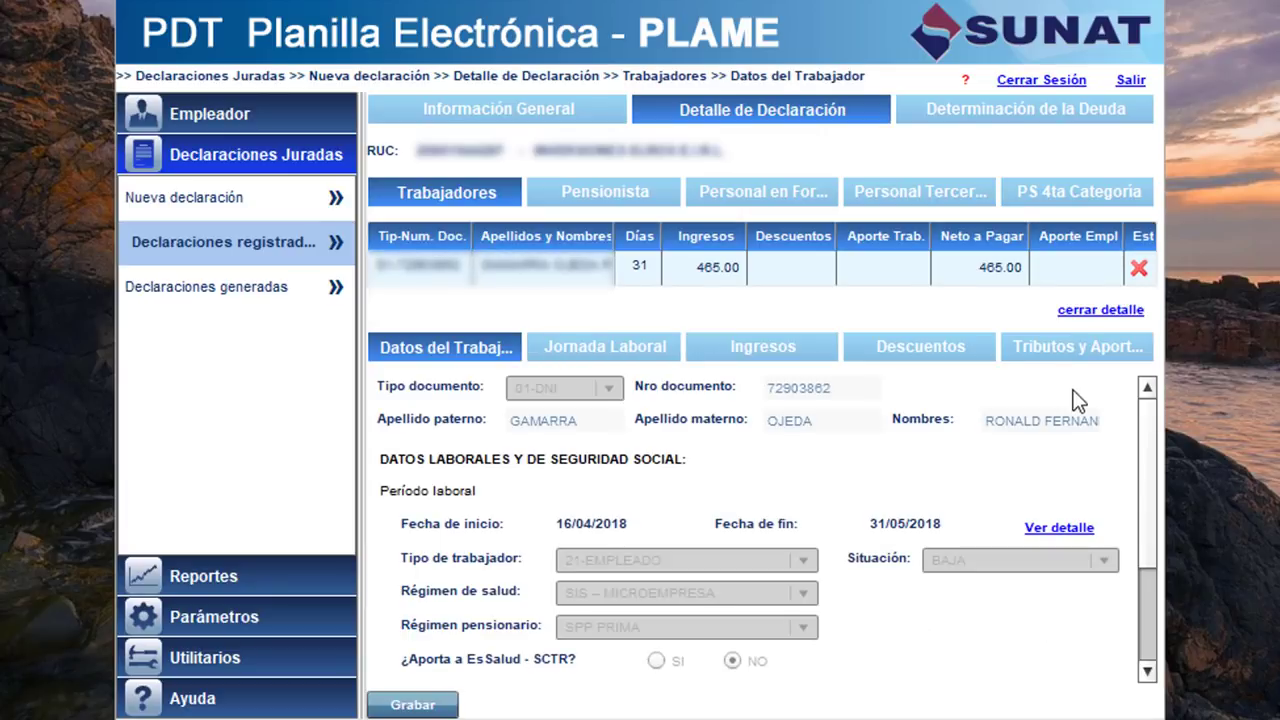
pyautogui.click(645, 350)
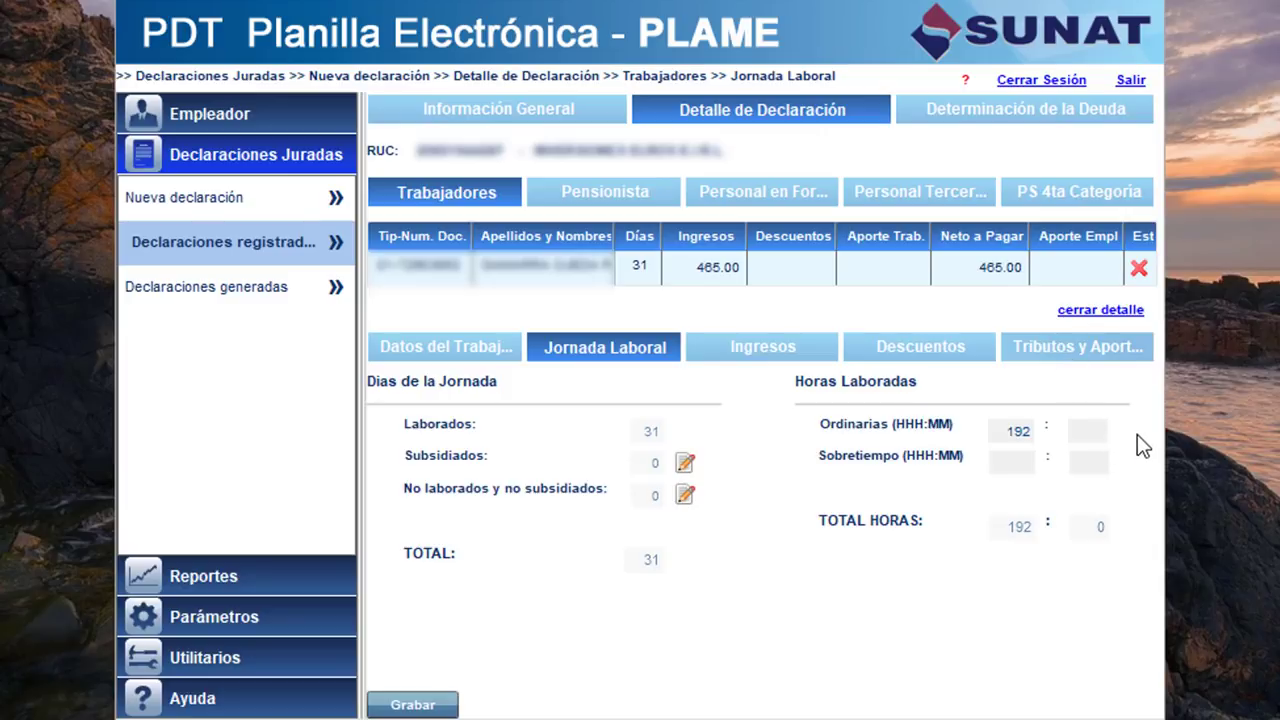
pyautogui.click(1077, 346)
pyautogui.scroll(-2, 1150, 450)
pyautogui.scroll(-3, 1150, 500)
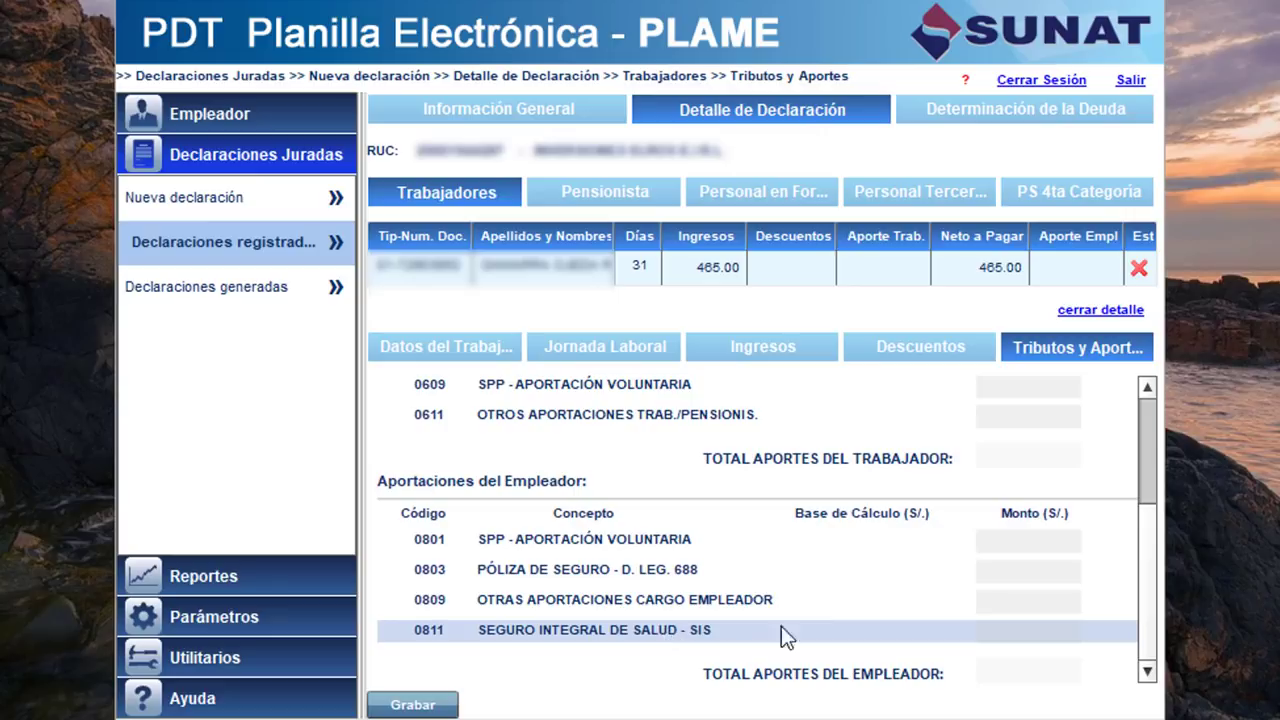
pyautogui.click(1010, 625)
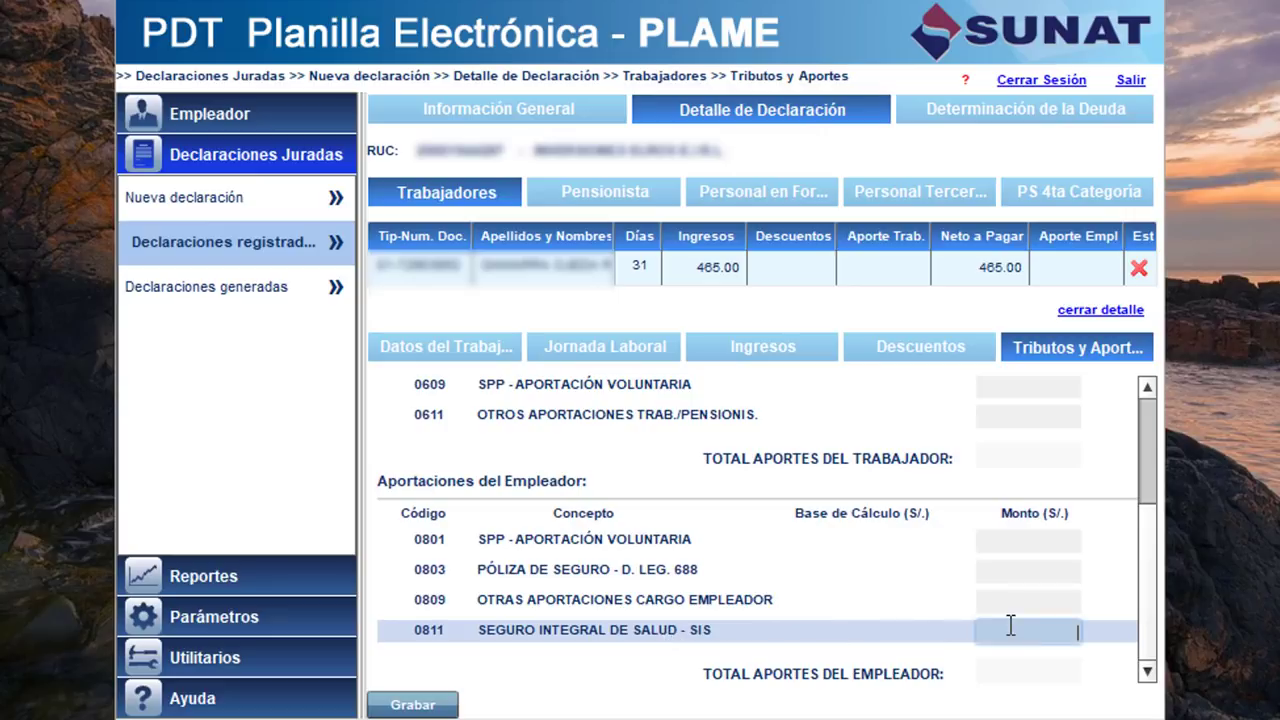
pyautogui.click(1105, 317)
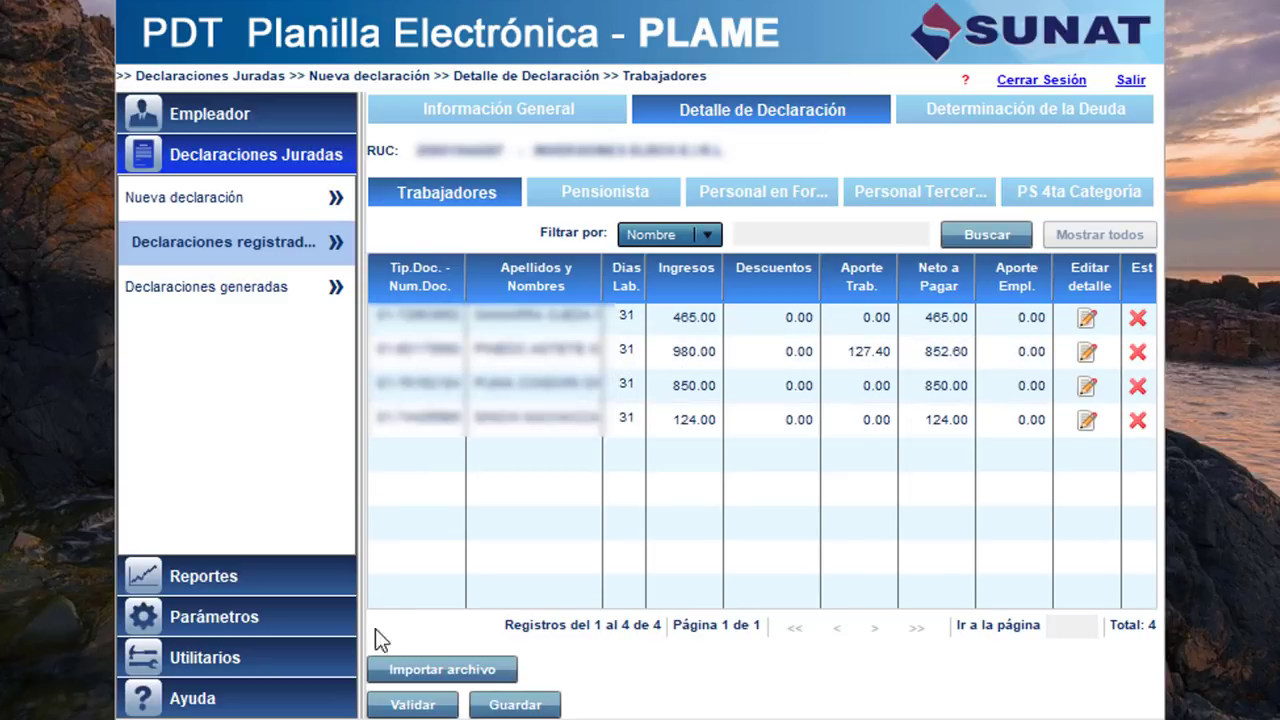
# Import the .REM payroll file, giving worker incomes of 930.00, 1,050.00, 930.00 and 930.00.
pyautogui.click(416, 680)
pyautogui.doubleClick(513, 193)
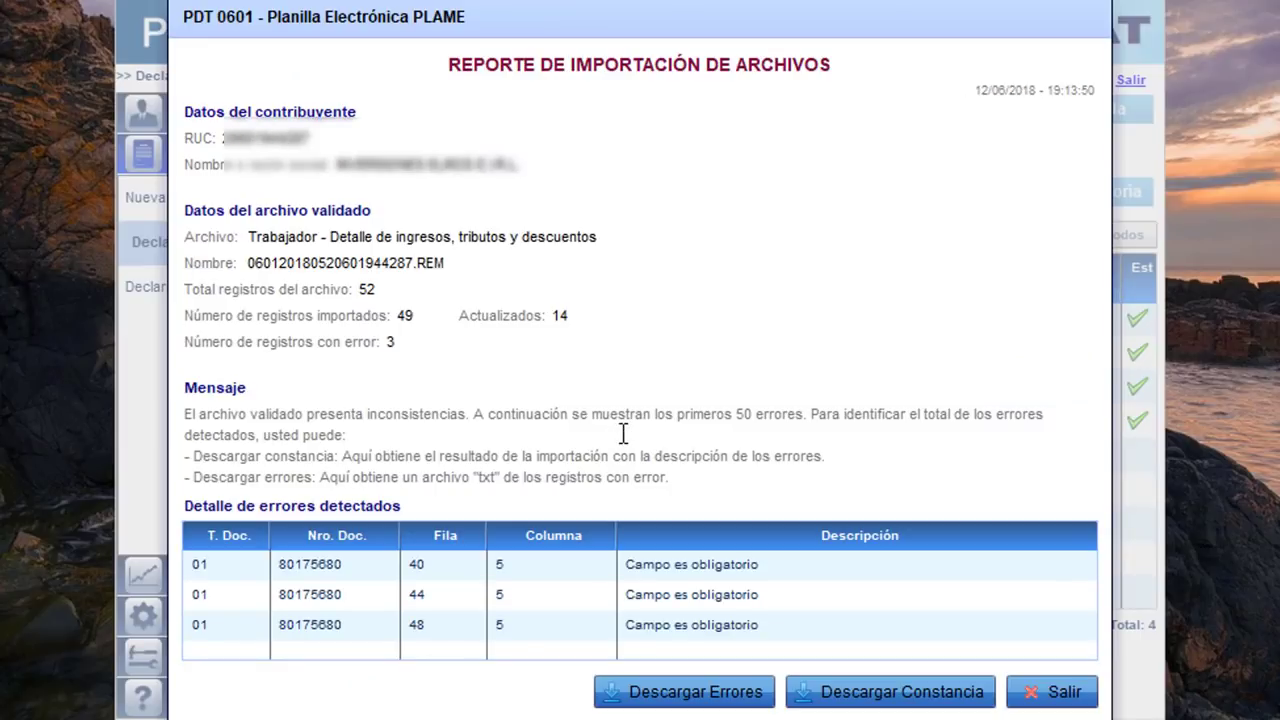
pyautogui.click(1052, 692)
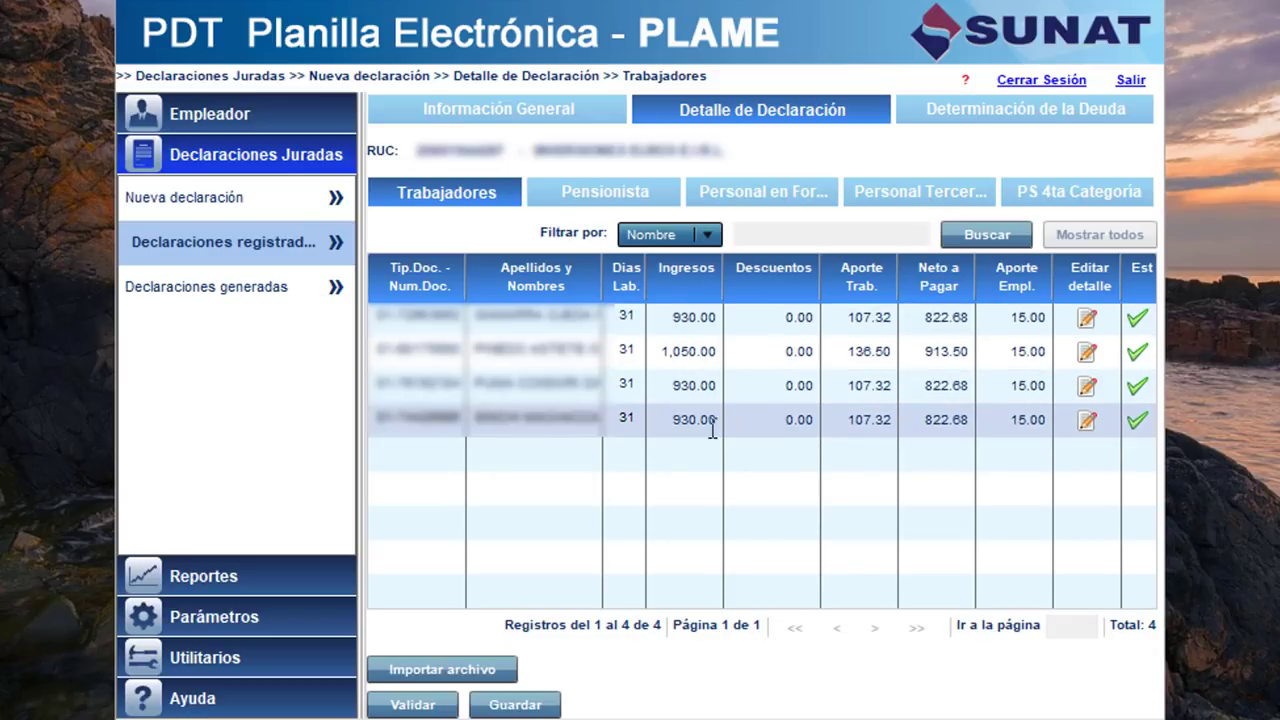
pyautogui.click(1087, 320)
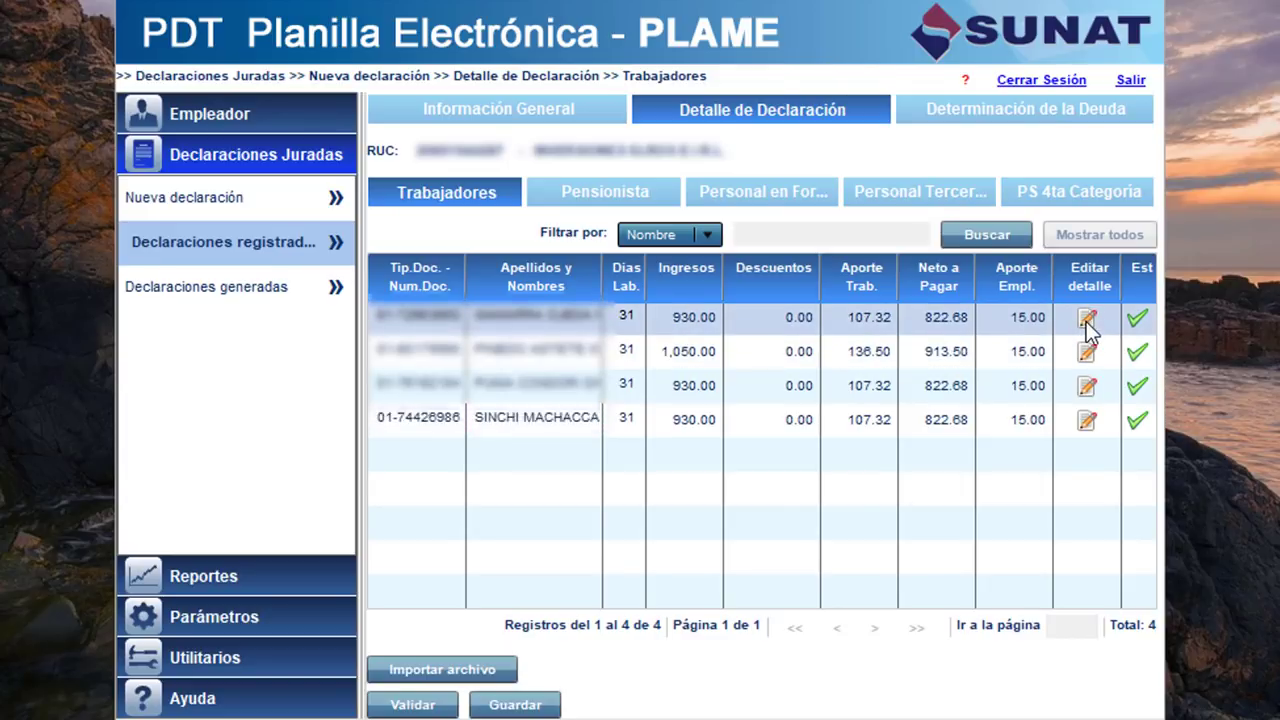
pyautogui.click(622, 347)
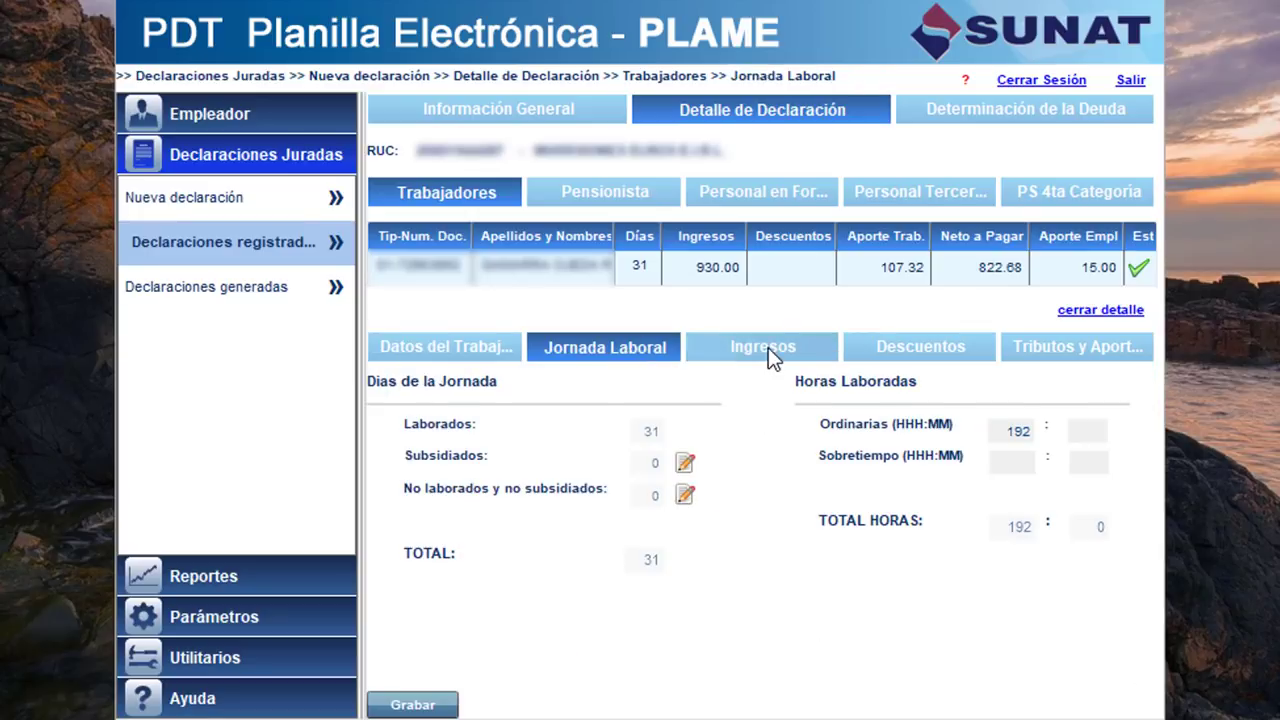
pyautogui.click(766, 347)
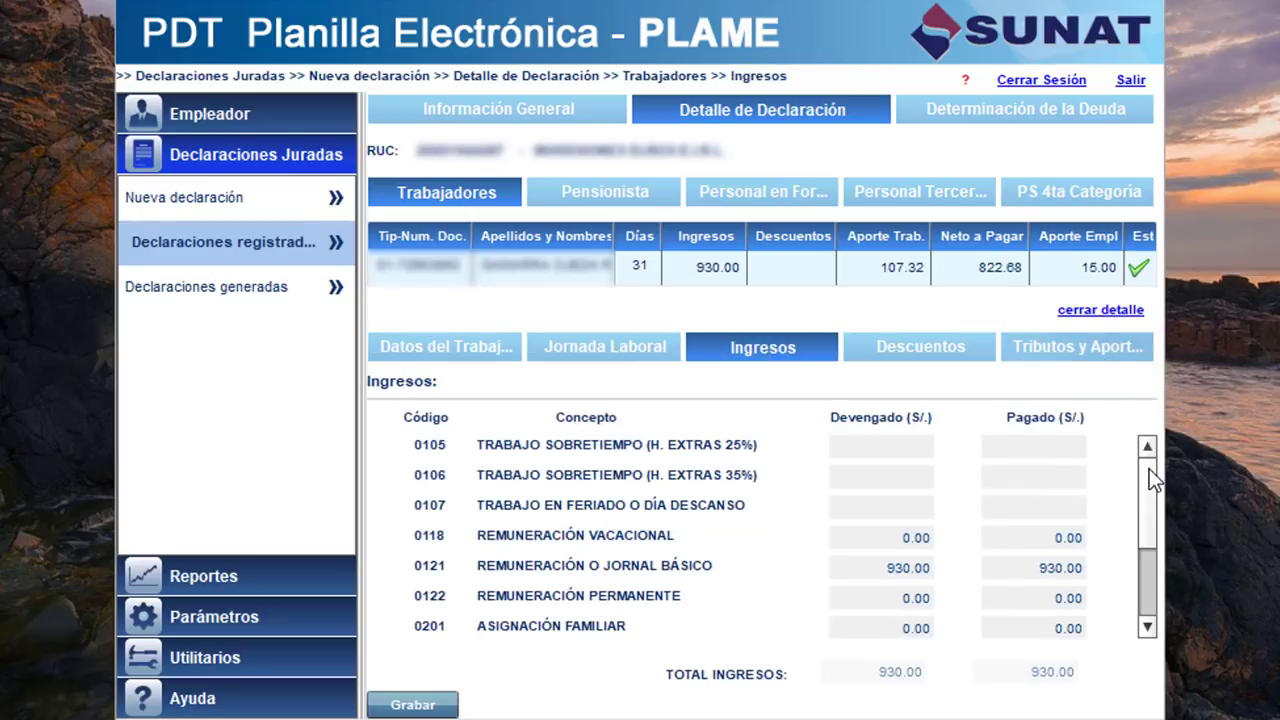
pyautogui.click(1077, 347)
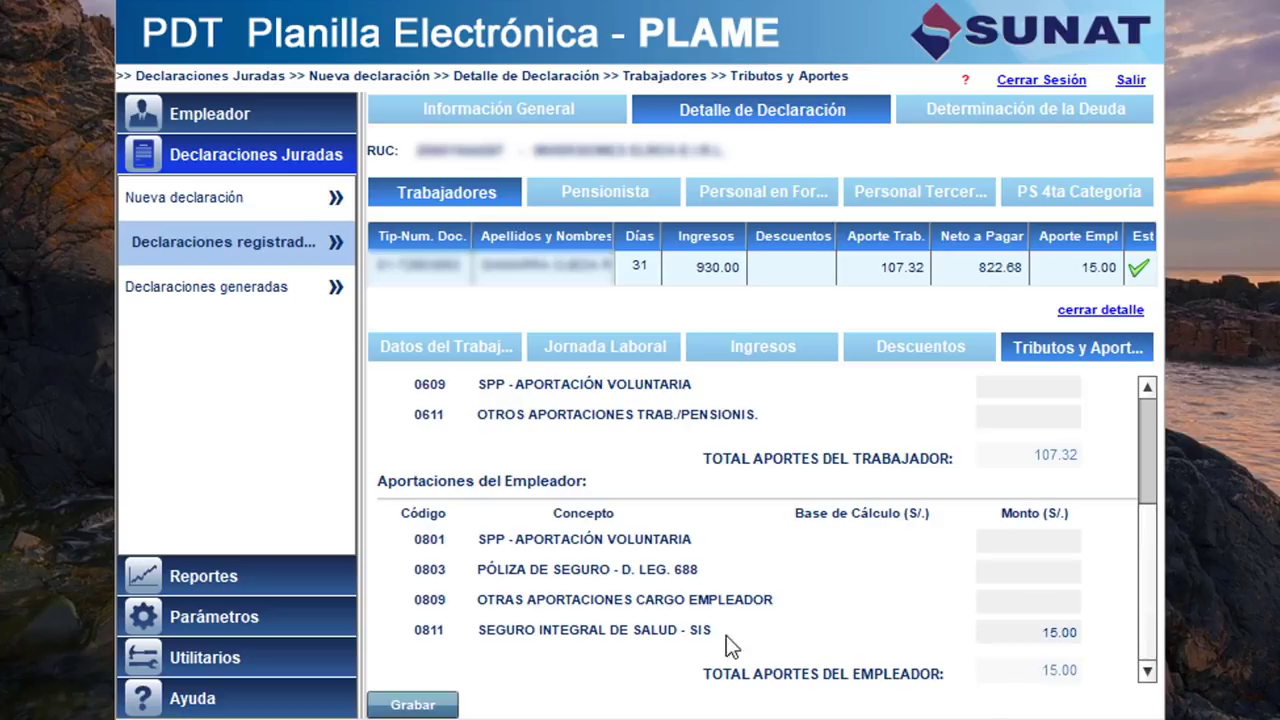
pyautogui.moveTo(1147, 585); pyautogui.dragTo(1176, 418)
pyautogui.click(1066, 313)
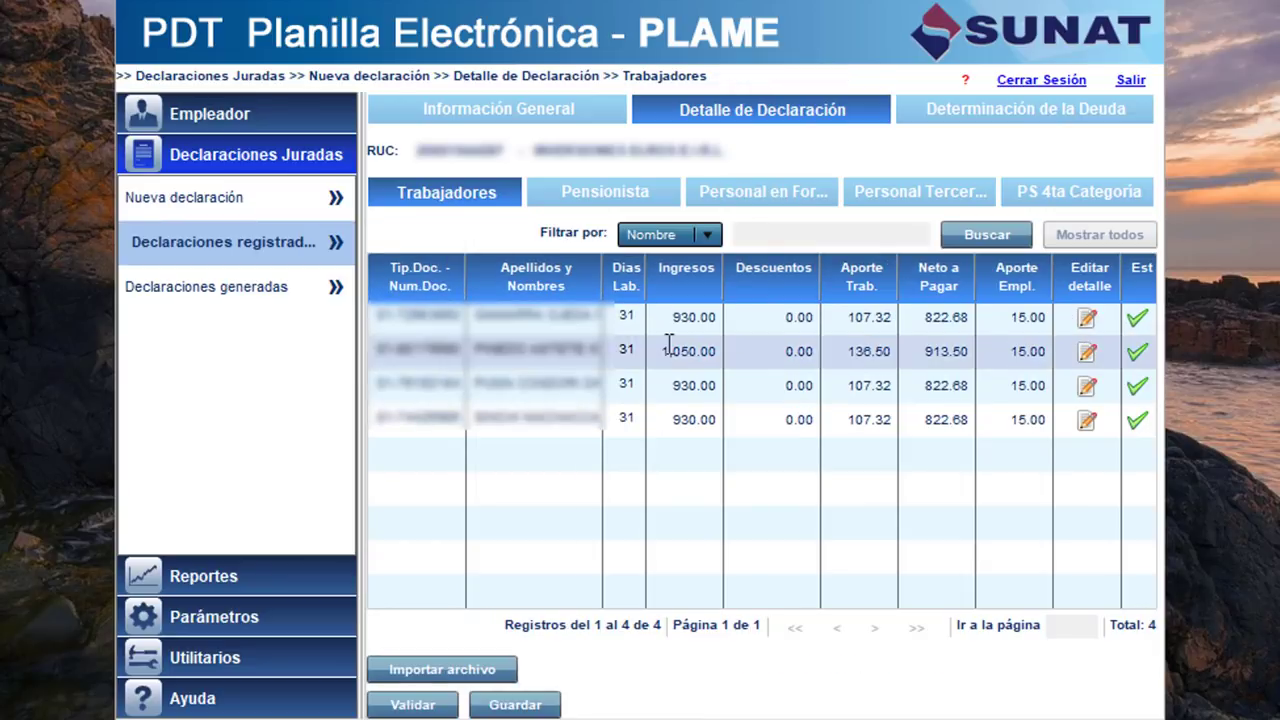
# Add a new PS 4ta Categoria provider by entering and looking up its RUC, then save it.
pyautogui.click(1067, 199)
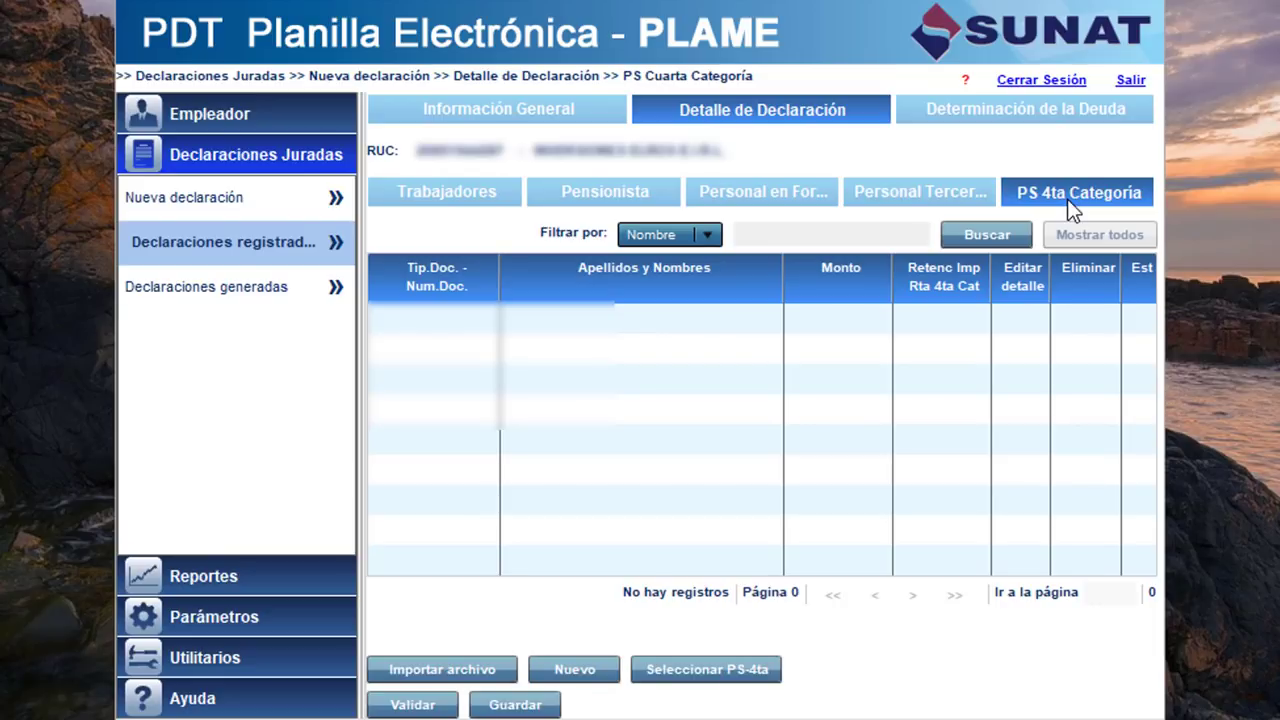
pyautogui.click(576, 672)
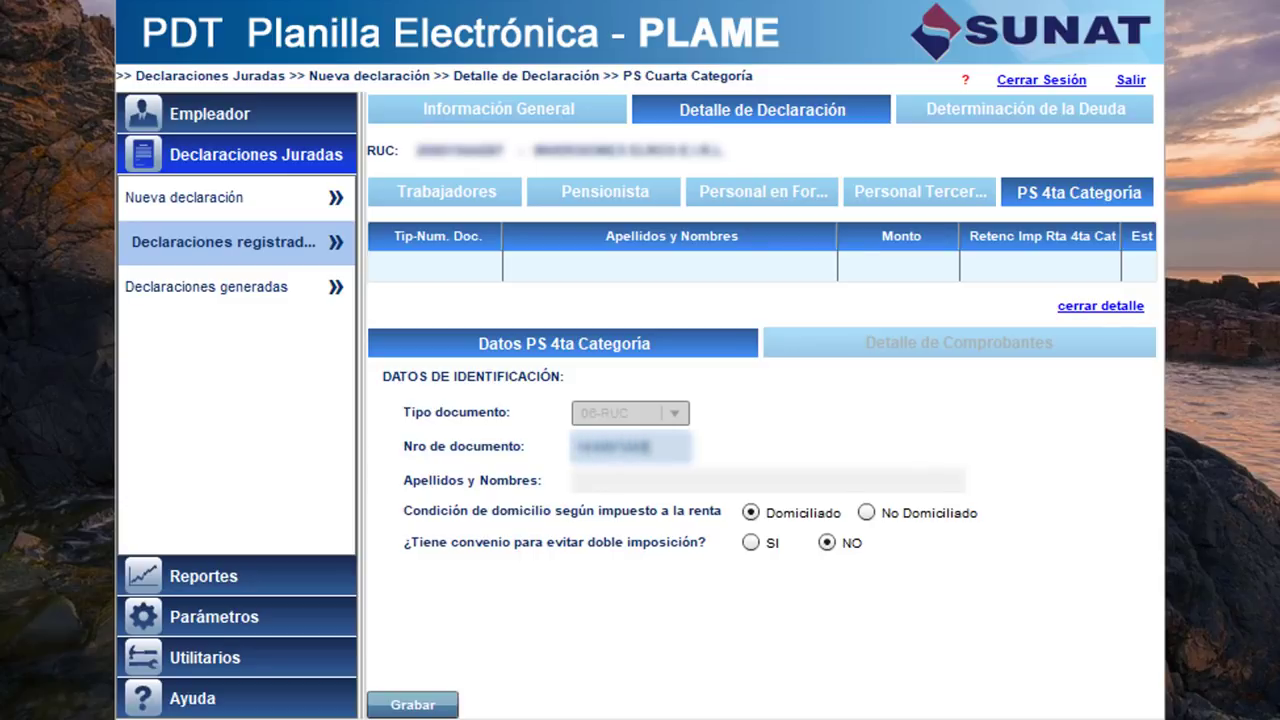
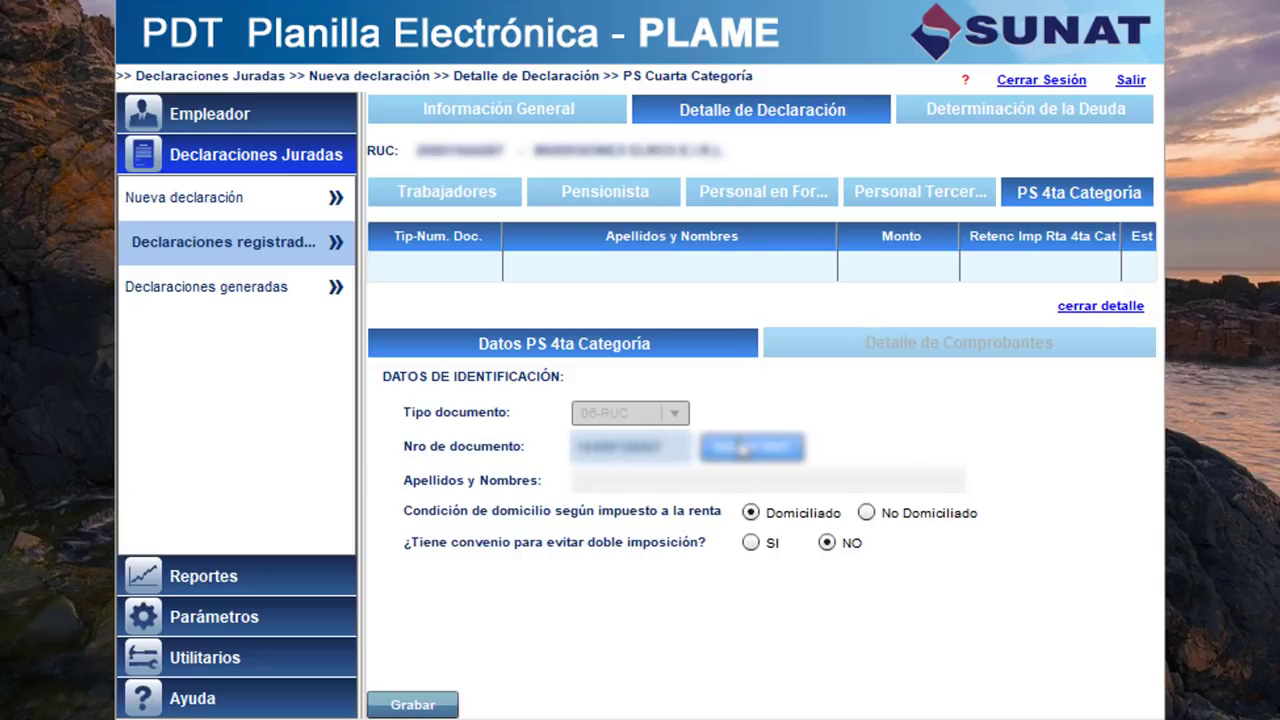
pyautogui.click(742, 455)
pyautogui.click(720, 576)
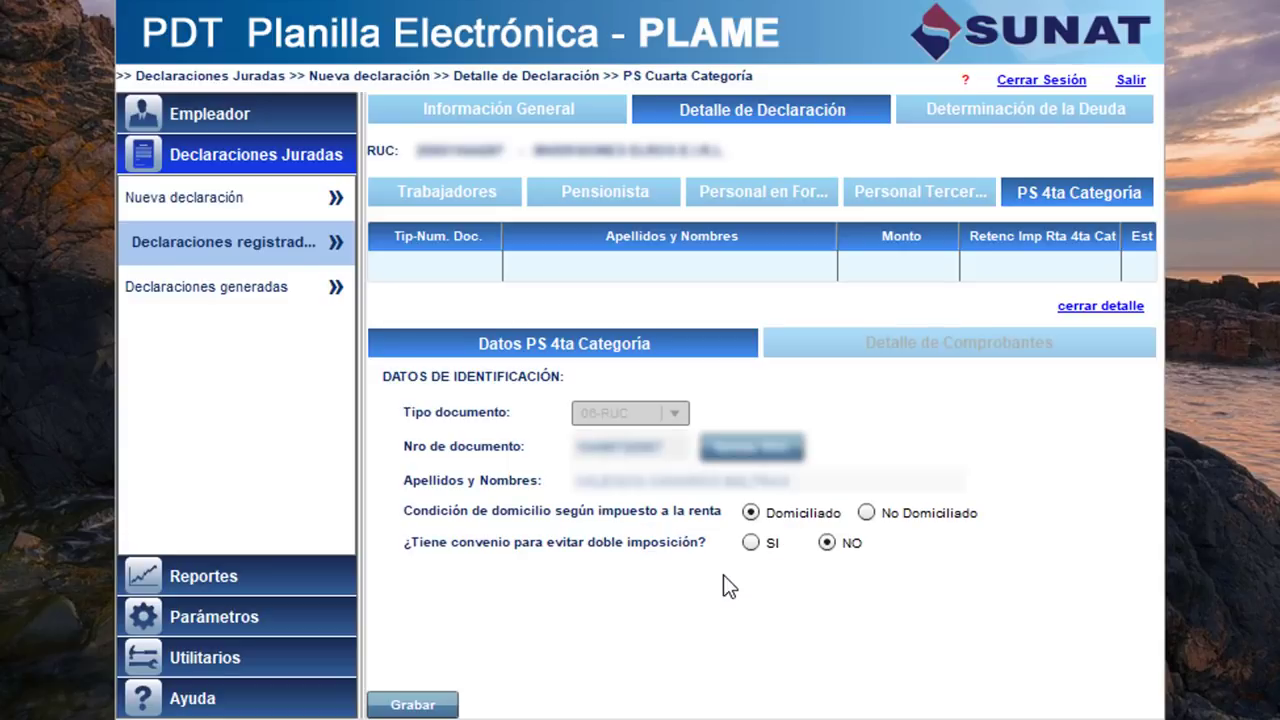
pyautogui.click(396, 708)
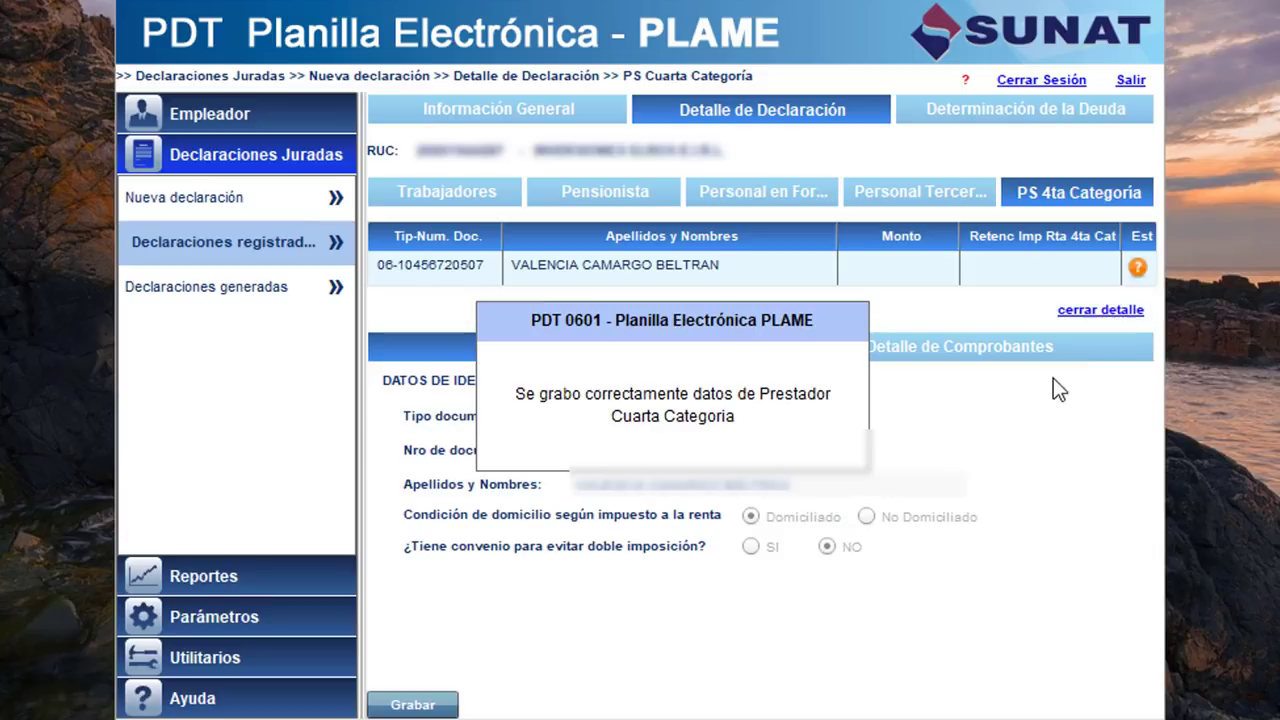
# Start a new receipt for the provider with series E001 and number 68.
pyautogui.click(945, 352)
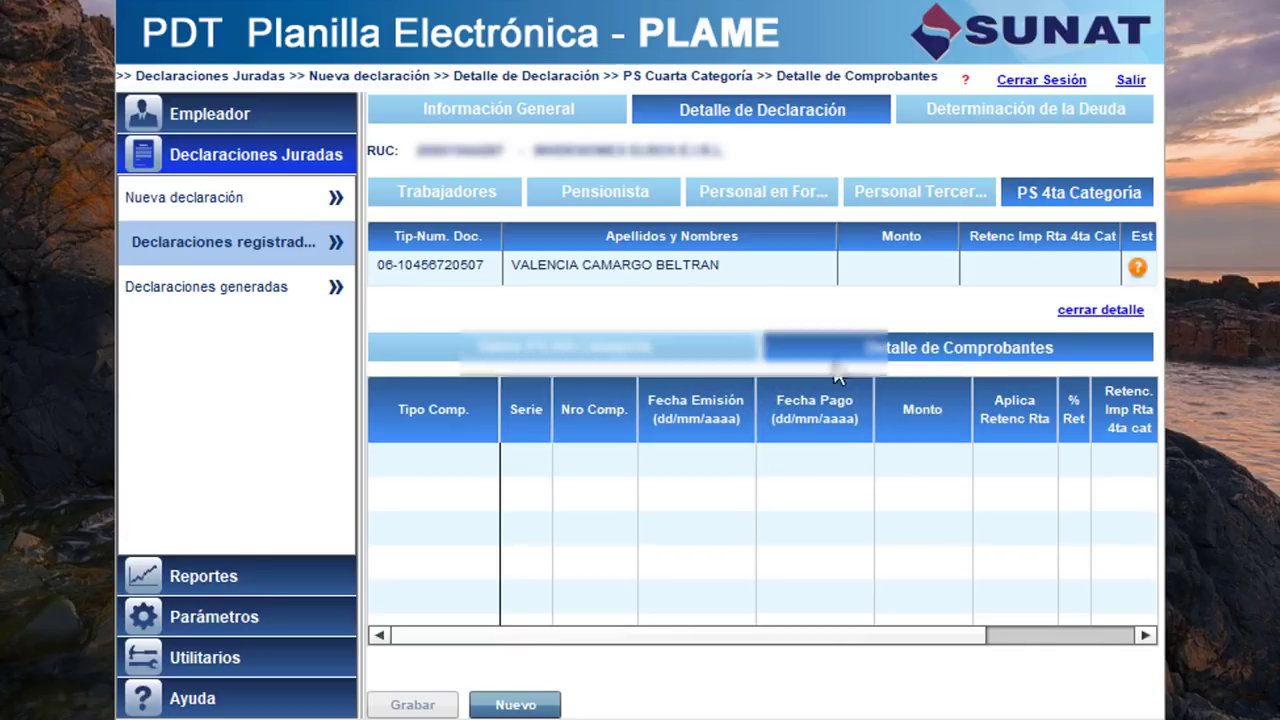
pyautogui.click(515, 704)
pyautogui.click(526, 458)
pyautogui.write('e001')
pyautogui.press('BackSpace')
pyautogui.press('BackSpace')
pyautogui.press('BackSpace')
pyautogui.press('BackSpace')
pyautogui.write('E001')
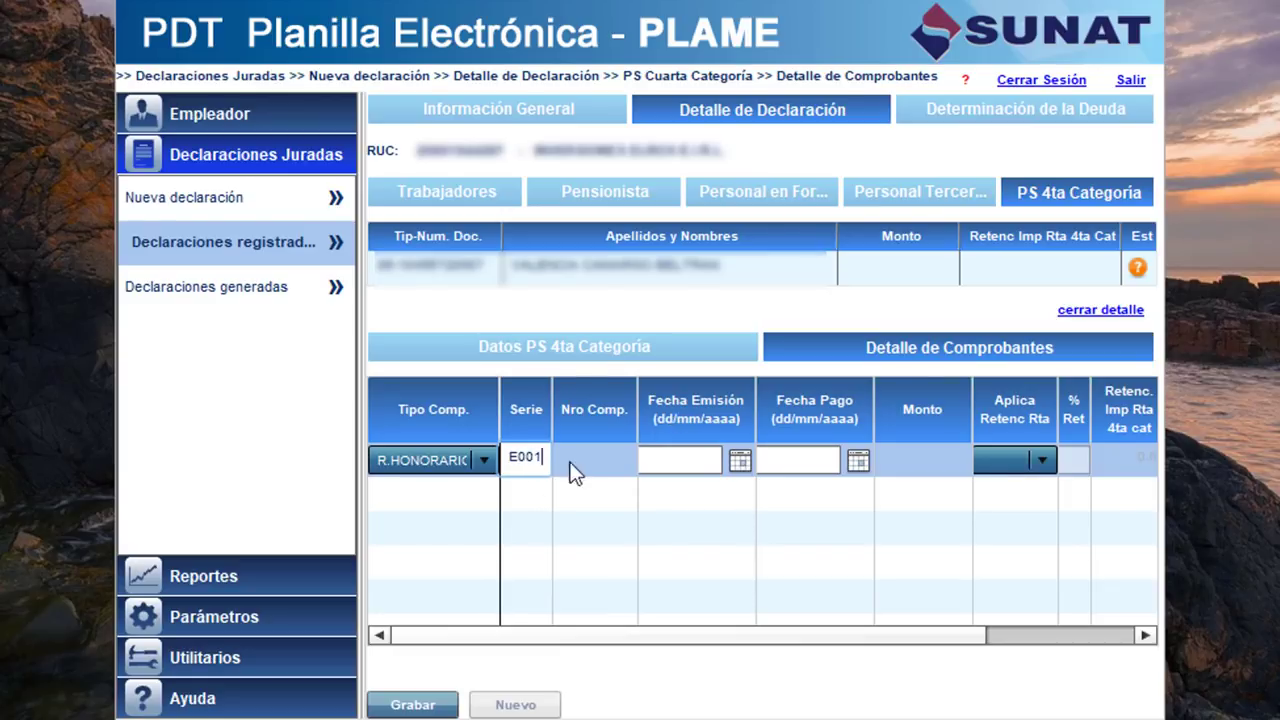
pyautogui.click(601, 456)
pyautogui.write('68')
pyautogui.press('Tab')
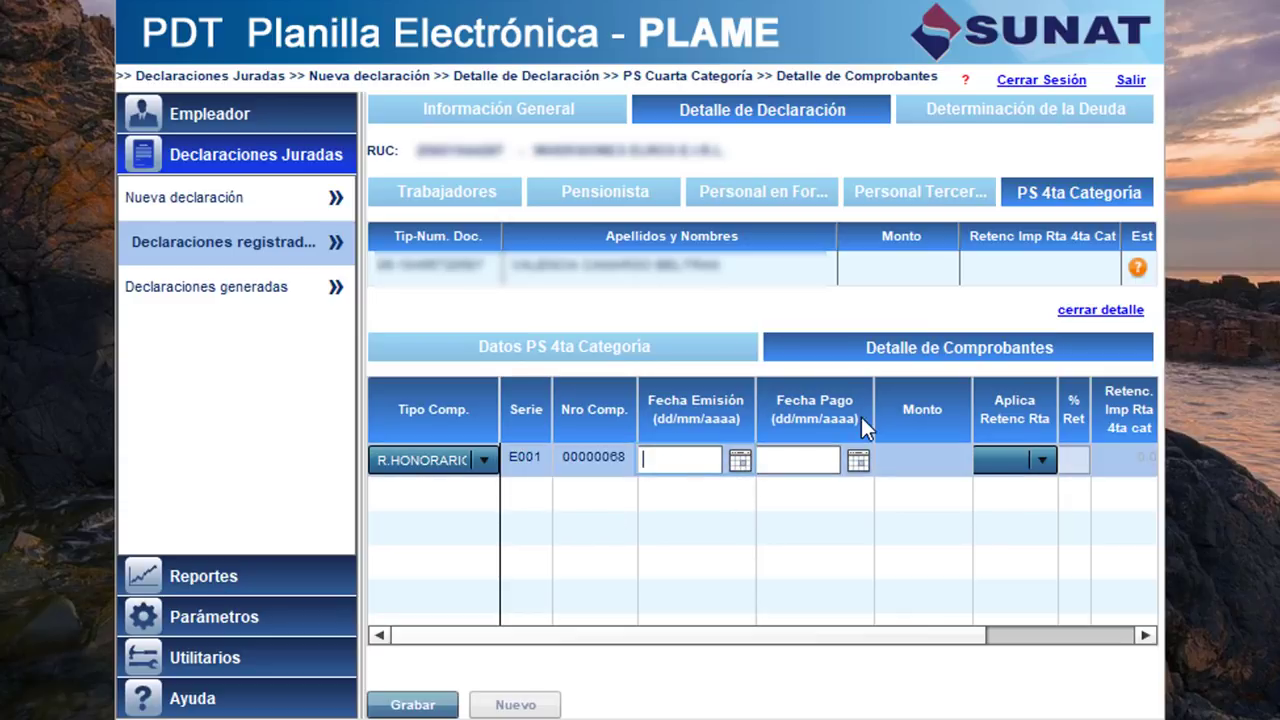
# Give the receipt issue and payment dates 18/05/2018, amount 300, no withholding, and save it.
pyautogui.write('18/05/2018')
pyautogui.click(790, 462)
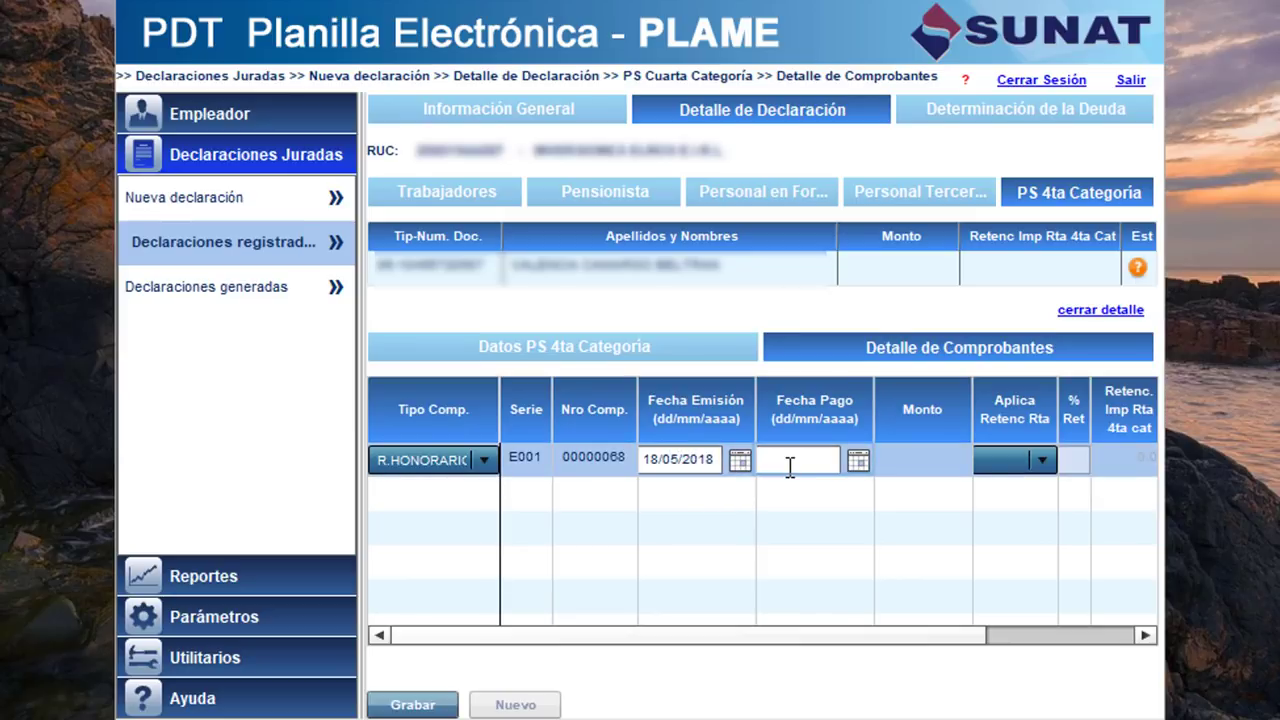
pyautogui.write('18/0')
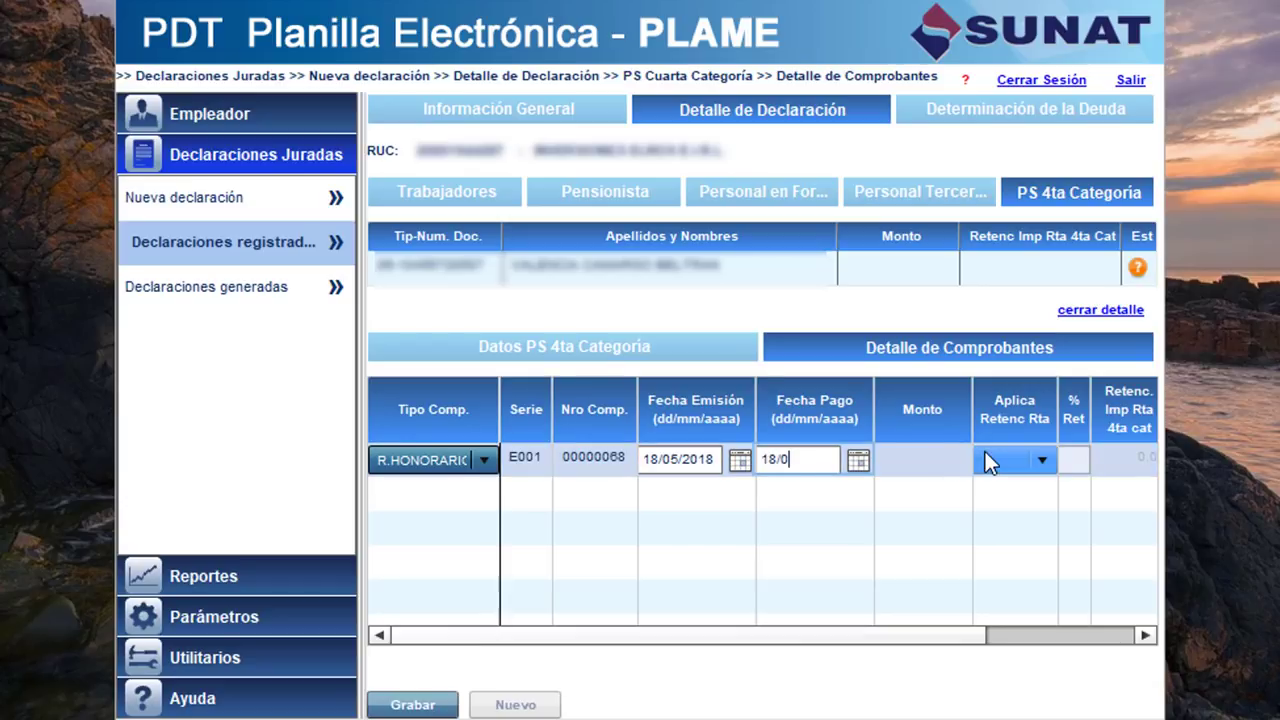
pyautogui.write('5/2018')
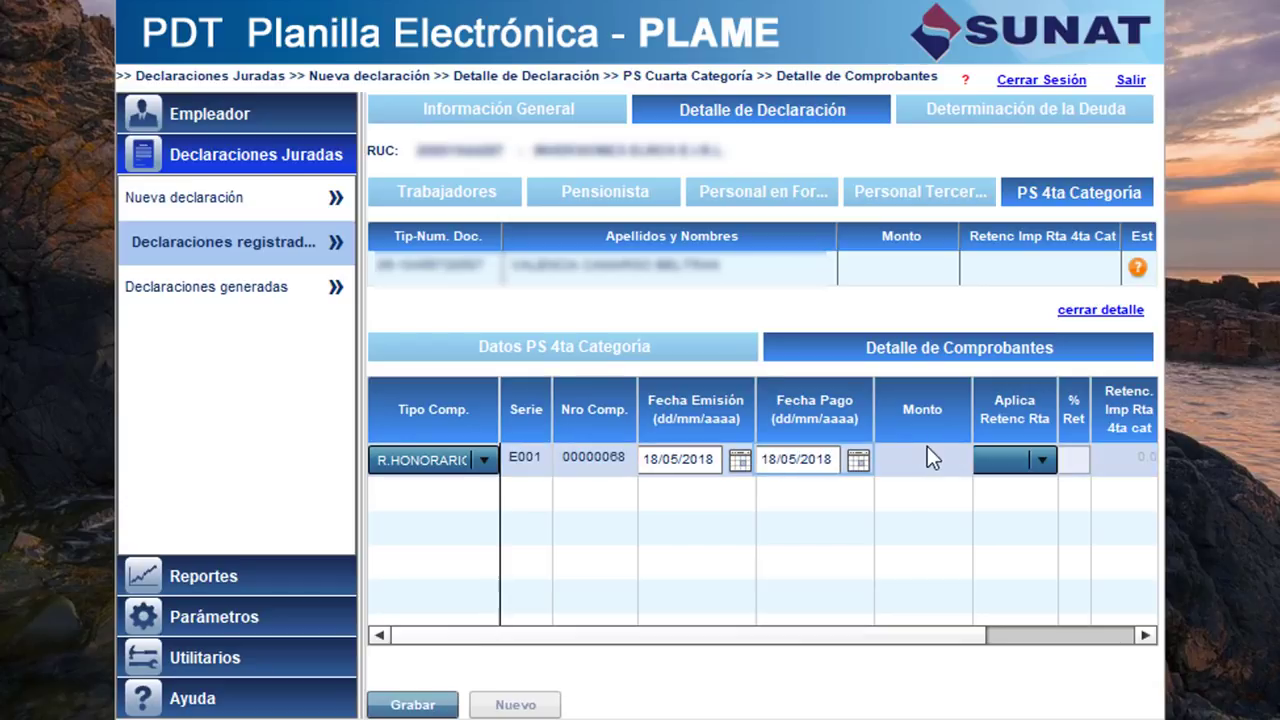
pyautogui.click(919, 456)
pyautogui.write('300')
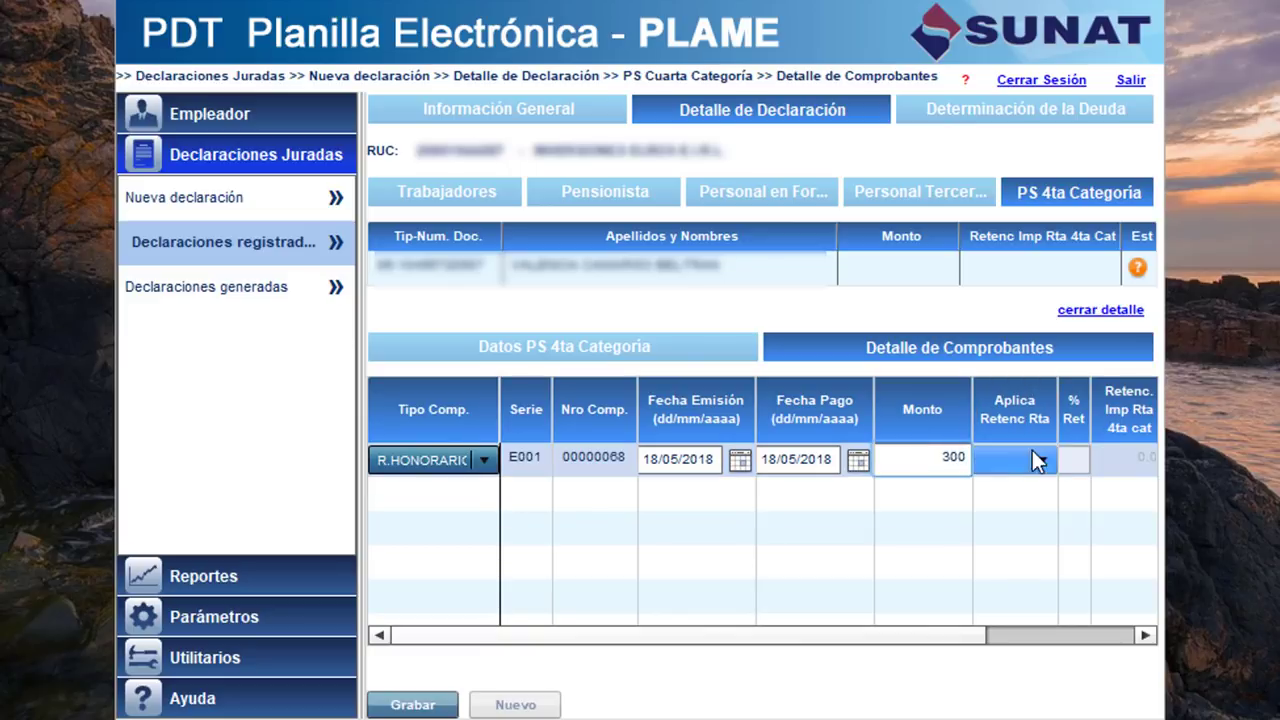
pyautogui.click(1032, 452)
pyautogui.click(1008, 515)
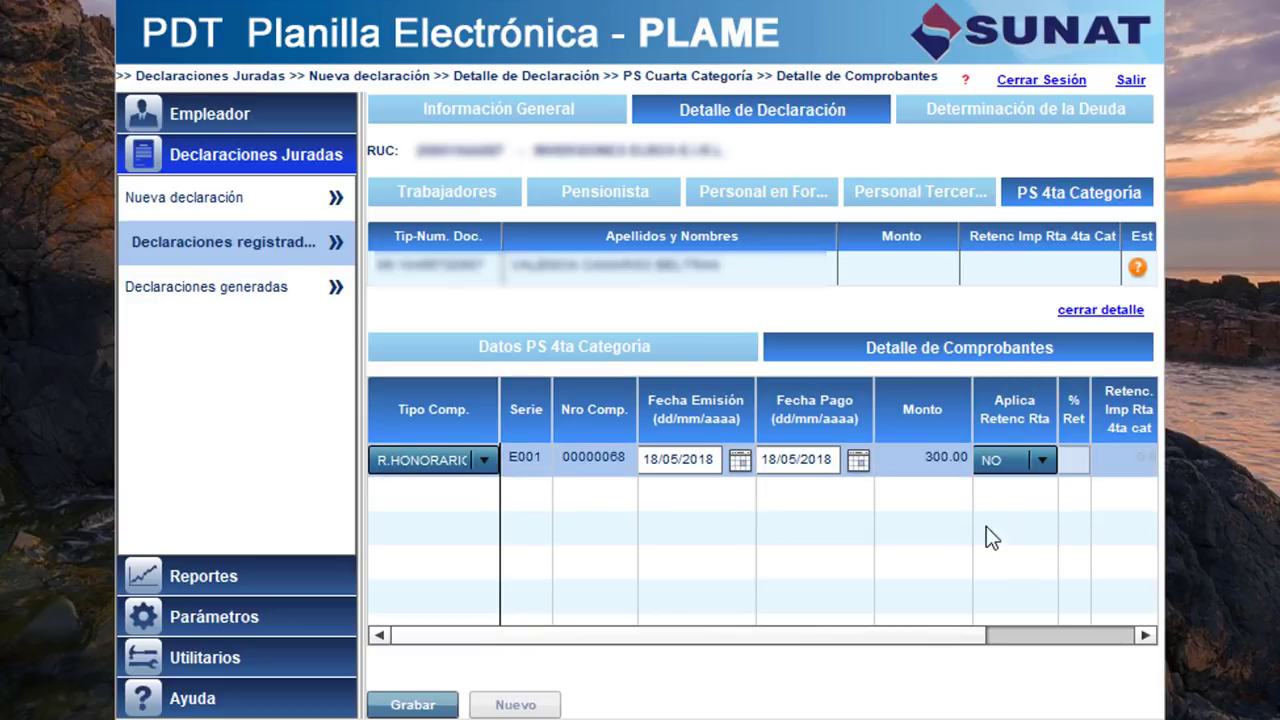
pyautogui.click(410, 702)
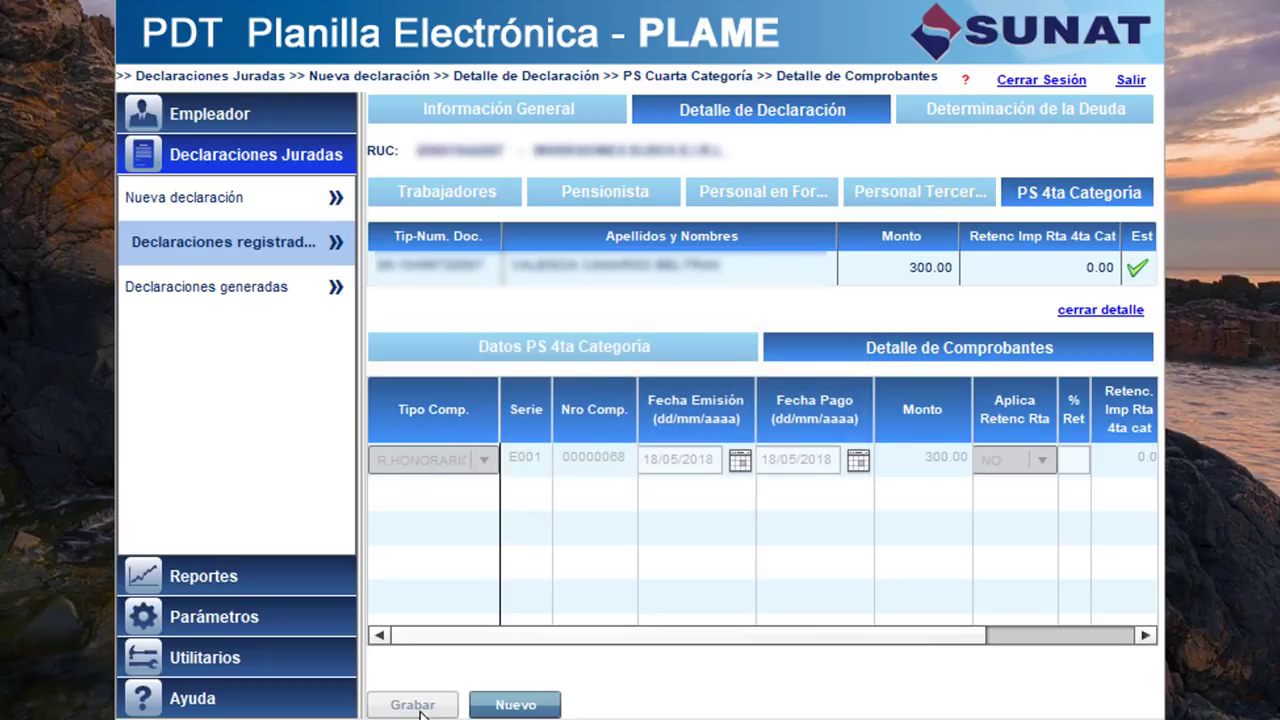
pyautogui.click(514, 705)
pyautogui.click(536, 495)
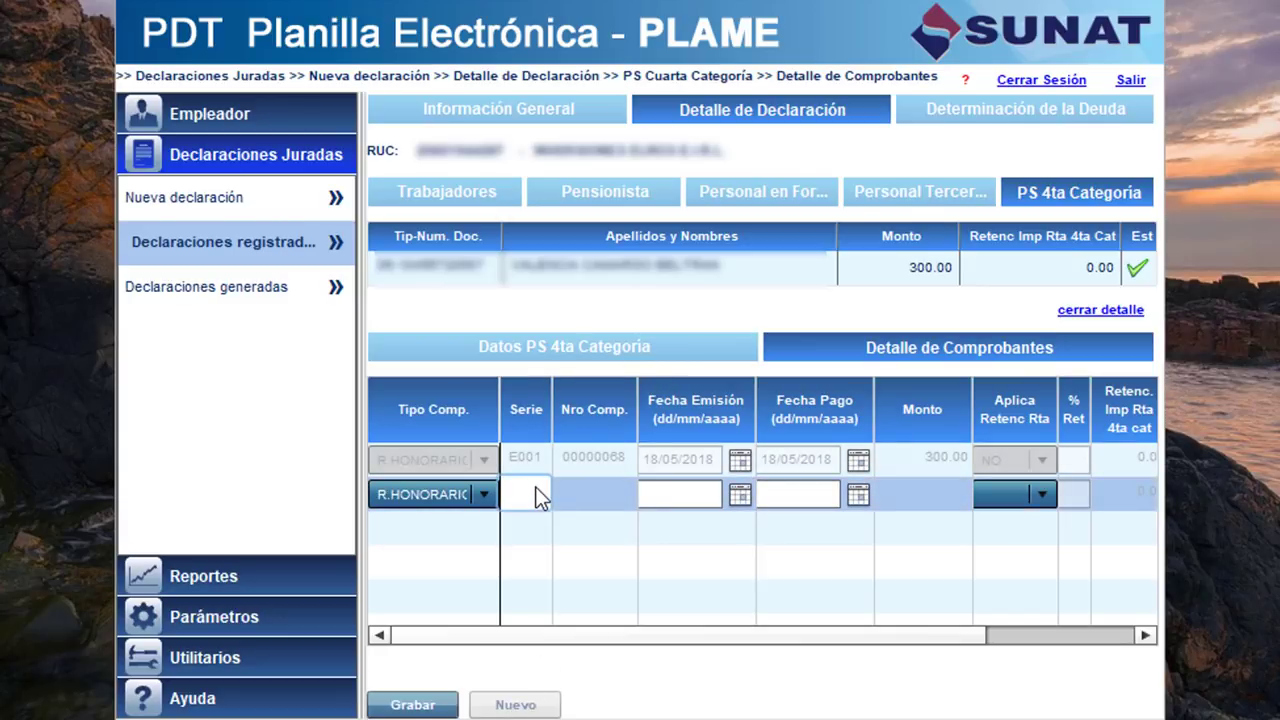
pyautogui.write('E001')
pyautogui.click(598, 494)
pyautogui.write('67')
pyautogui.click(686, 492)
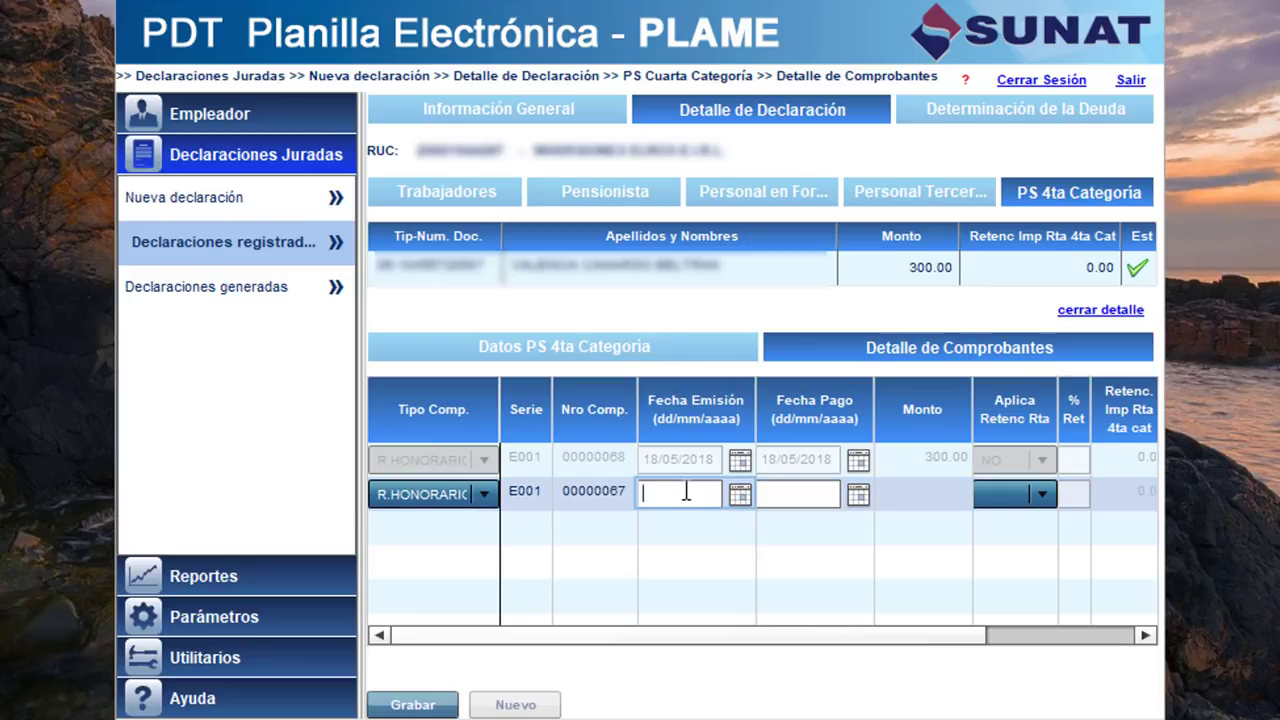
pyautogui.write('18/05/2018')
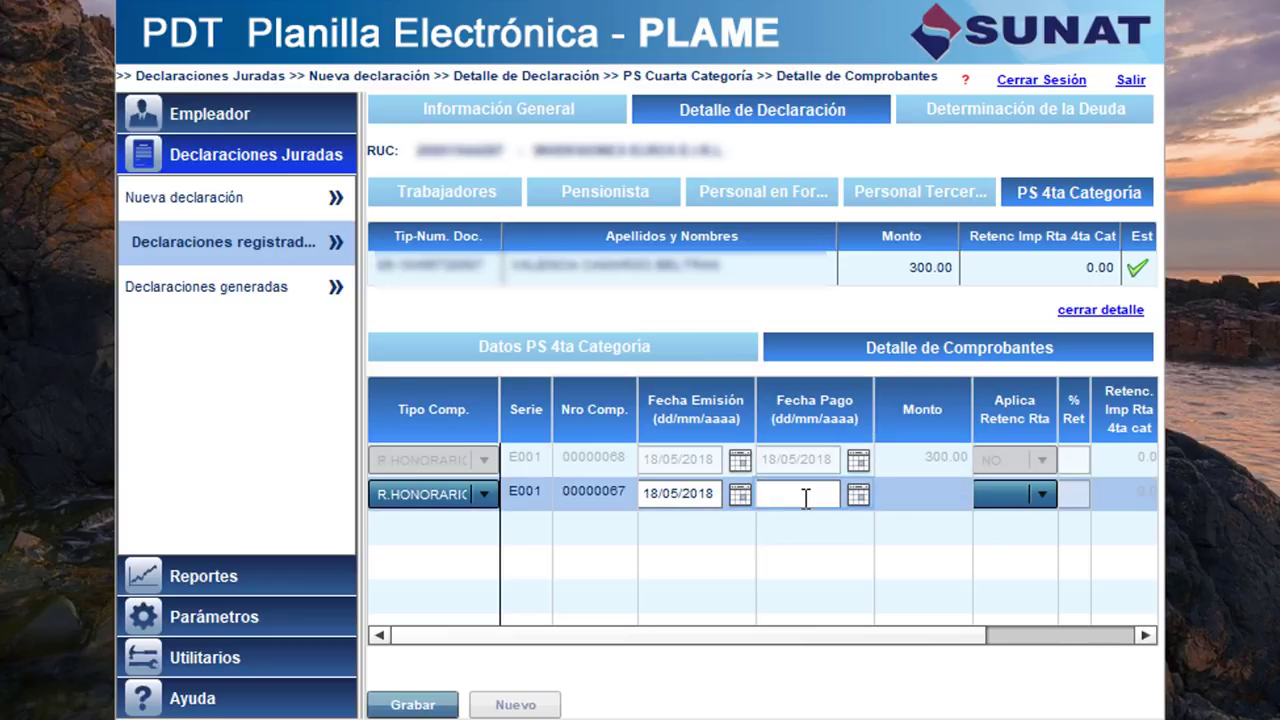
pyautogui.write('18/05/2018')
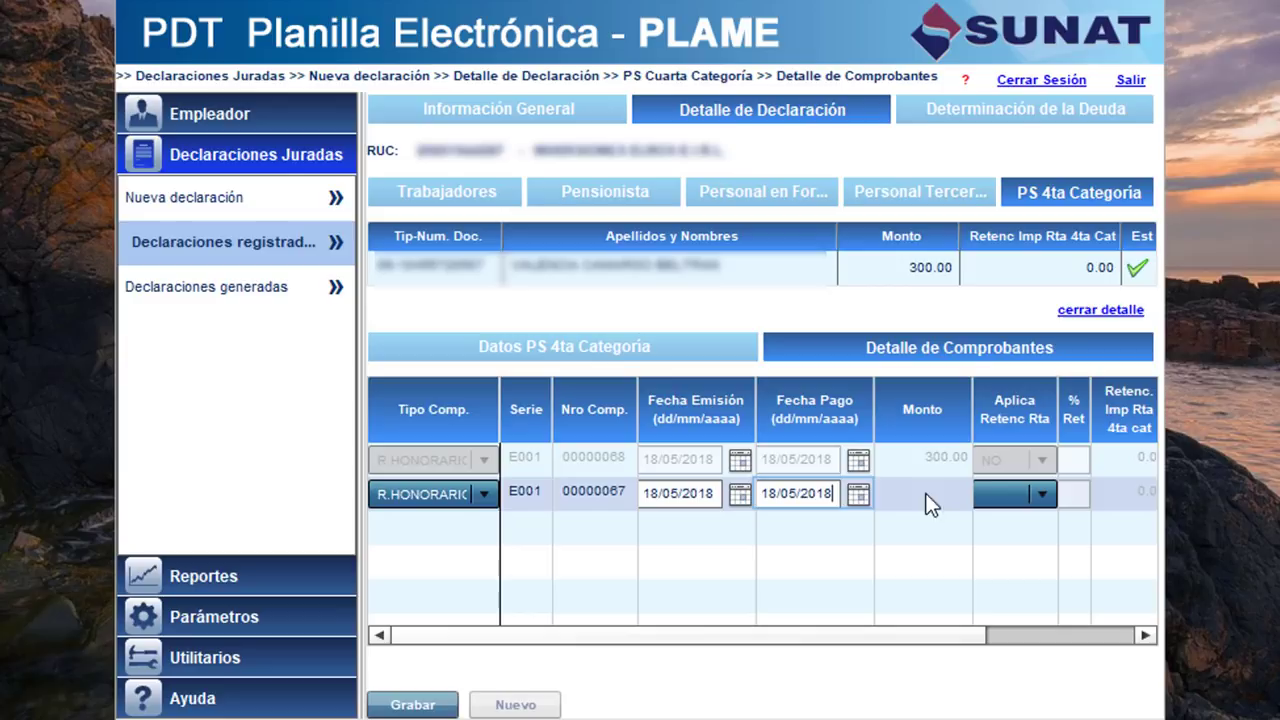
pyautogui.click(938, 489)
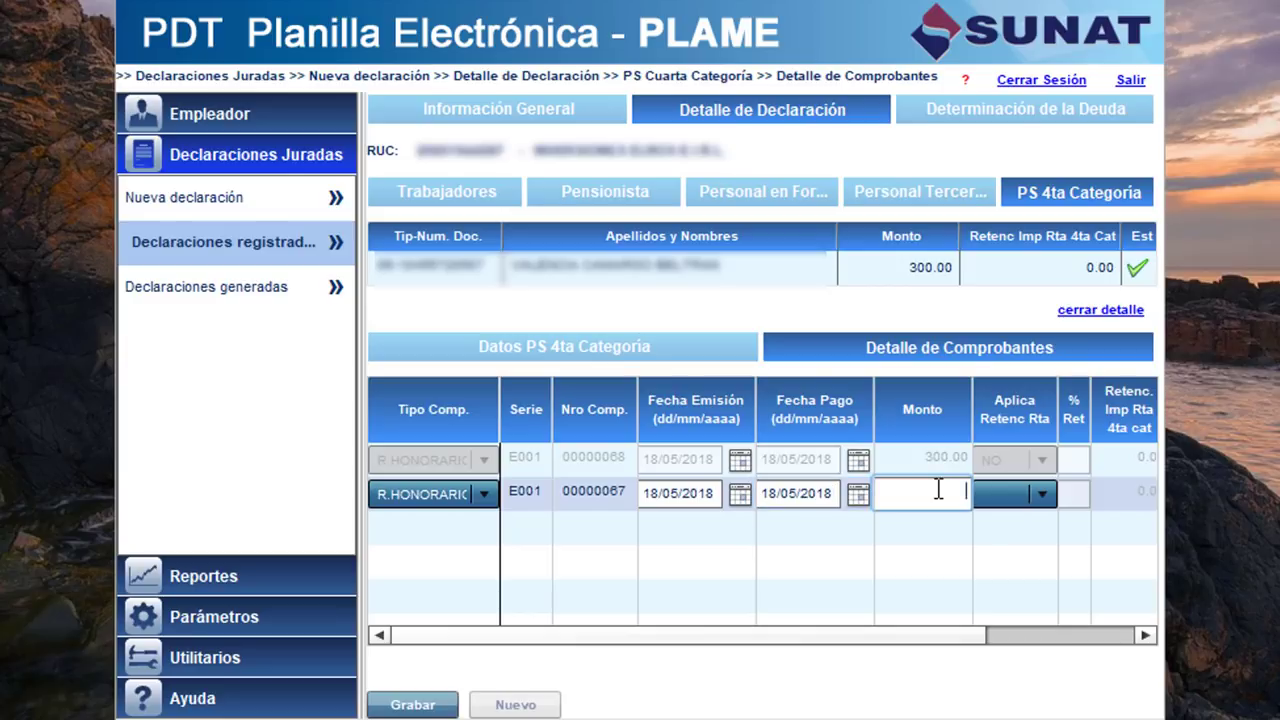
pyautogui.write('150')
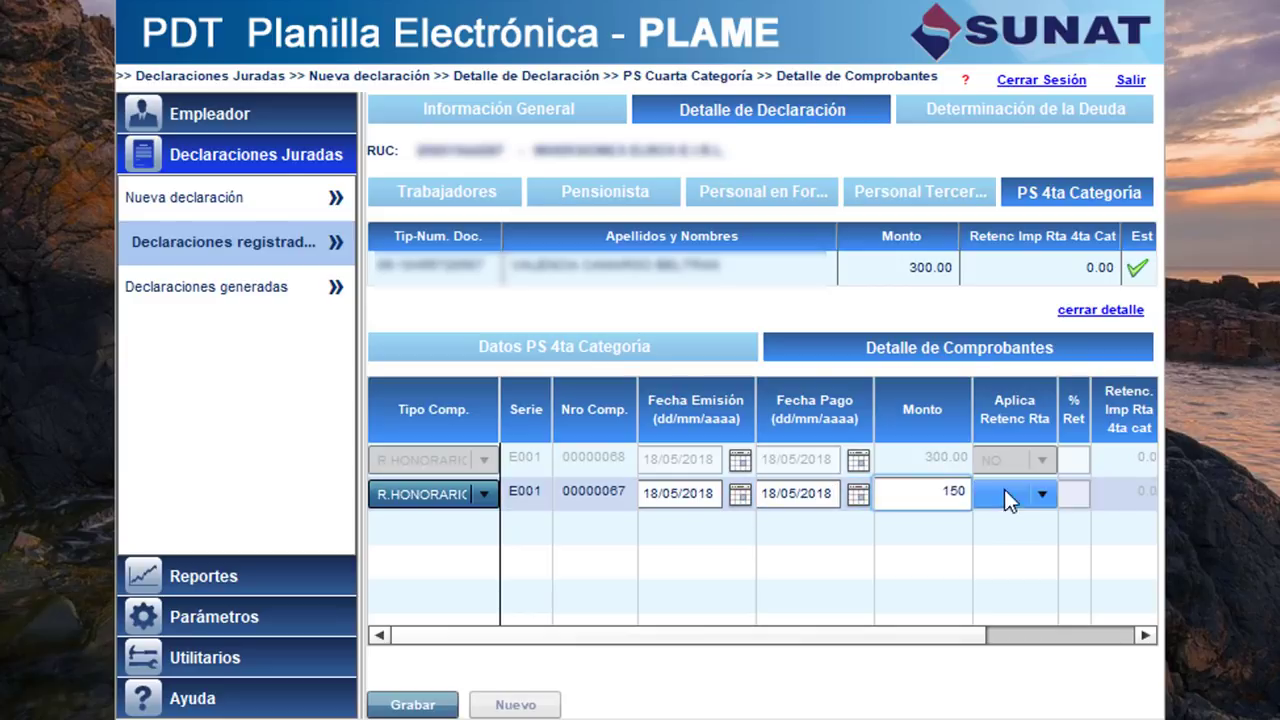
pyautogui.click(1042, 494)
pyautogui.click(1008, 549)
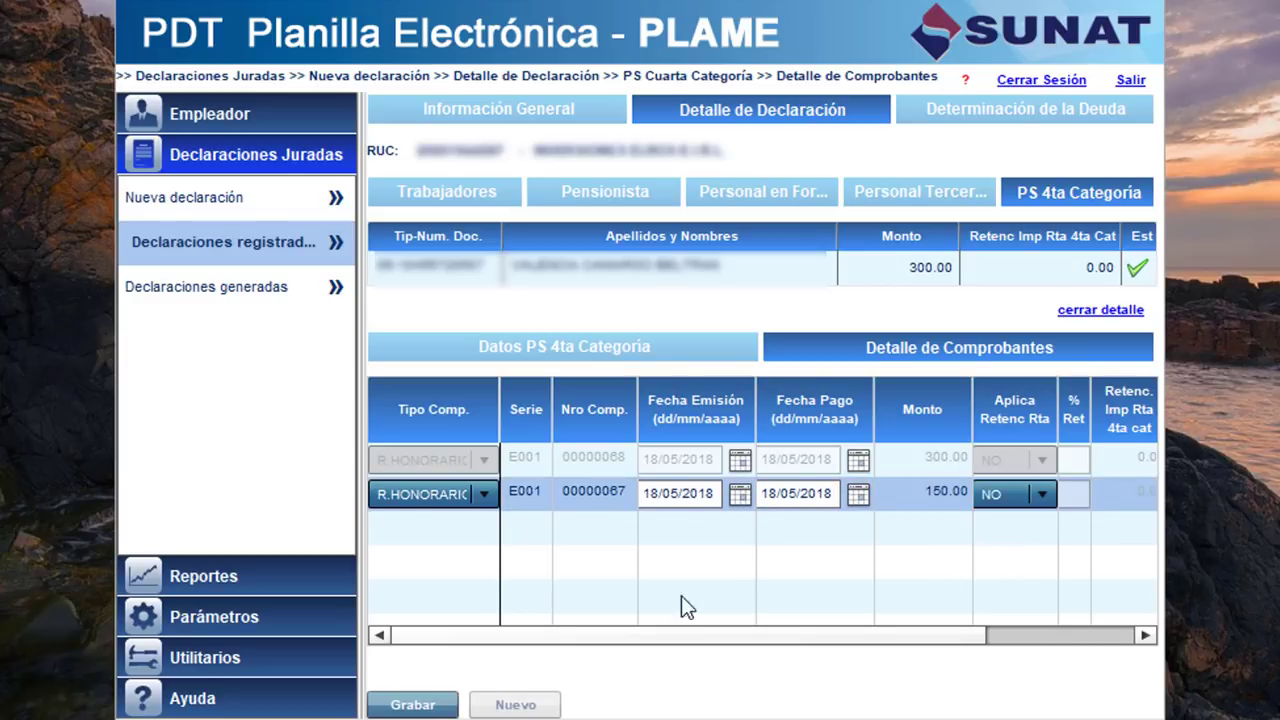
pyautogui.click(413, 704)
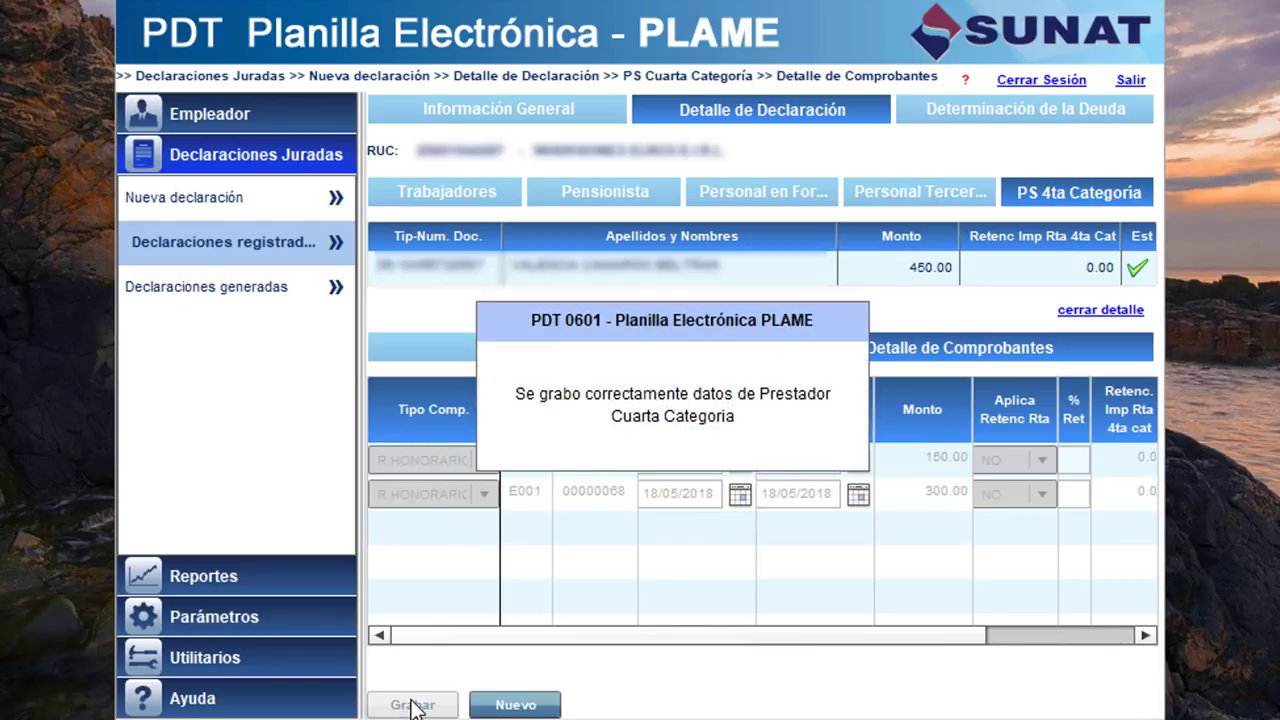
# In Determinación de la Deuda, enter 0 to pay for 801, 805 and 811, paying in cash.
pyautogui.click(443, 195)
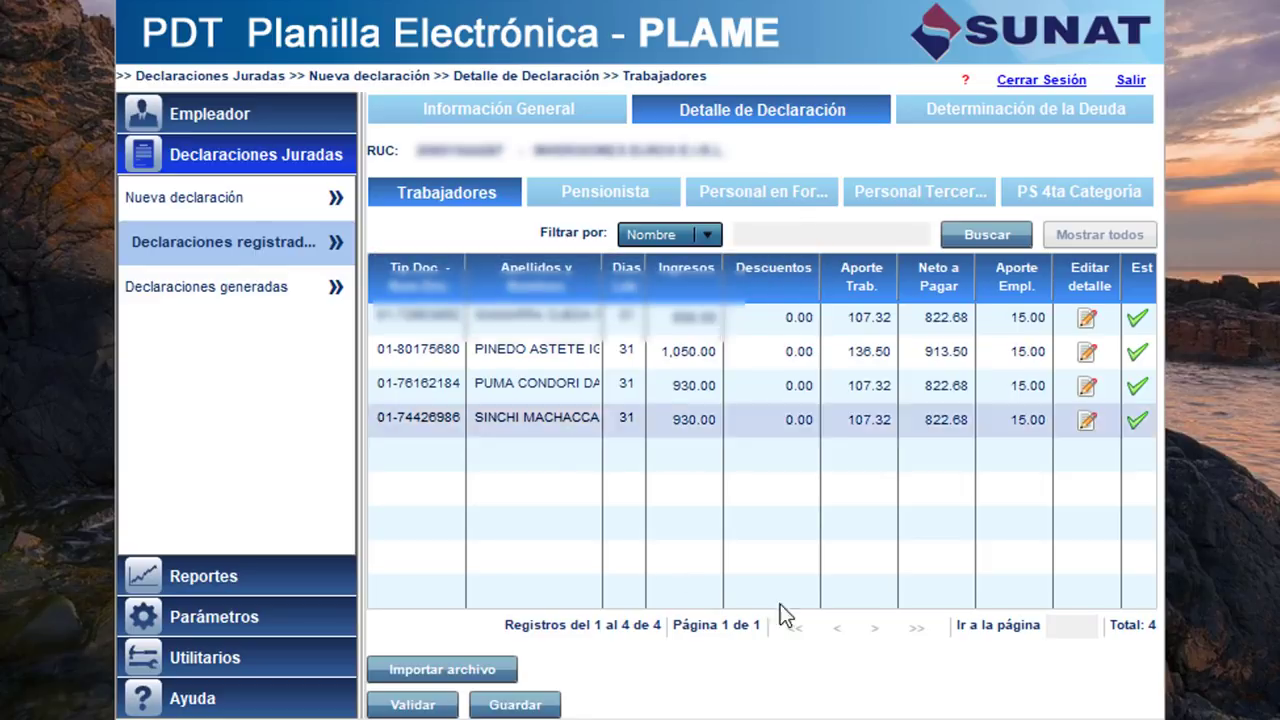
pyautogui.click(970, 117)
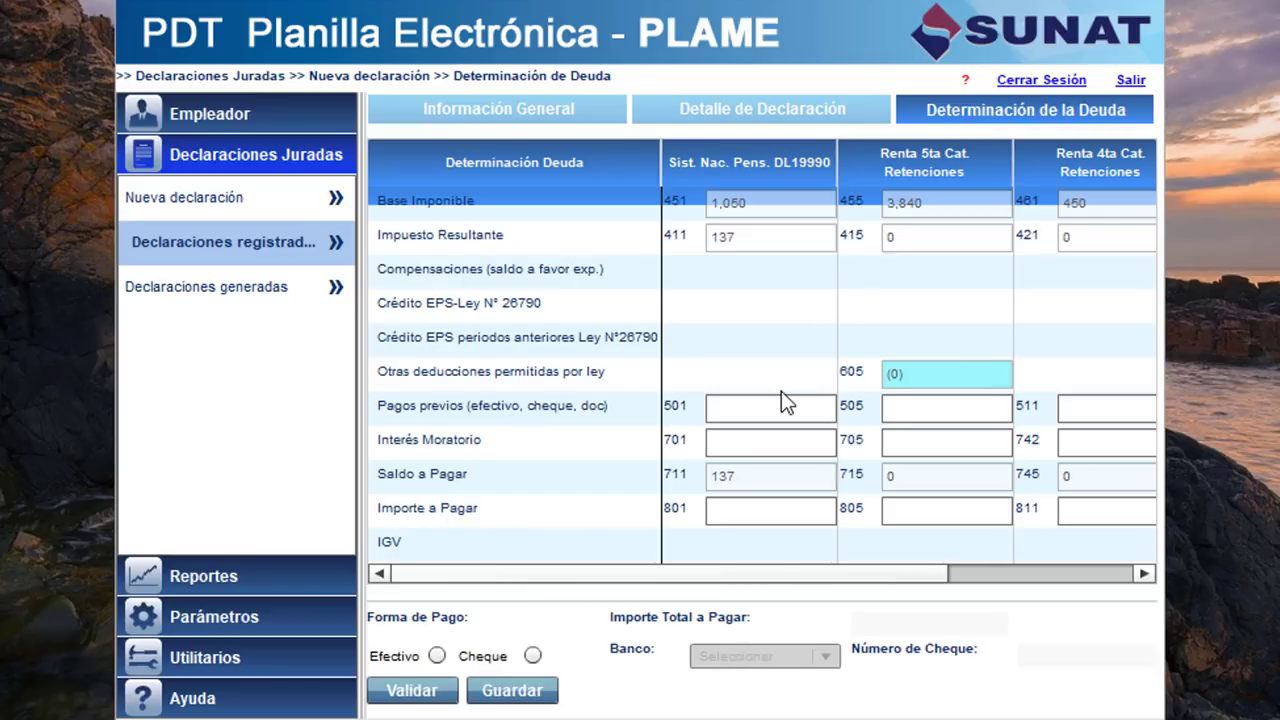
pyautogui.click(735, 512)
pyautogui.write('0')
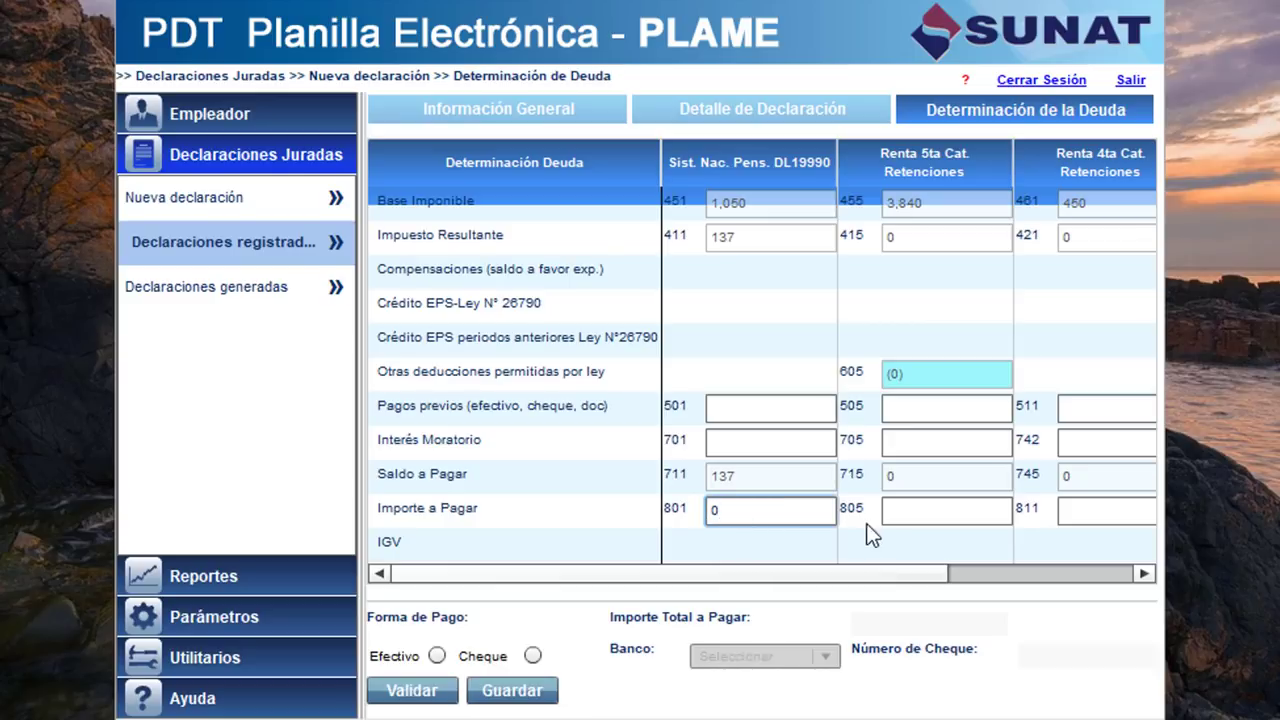
pyautogui.click(917, 518)
pyautogui.write('0')
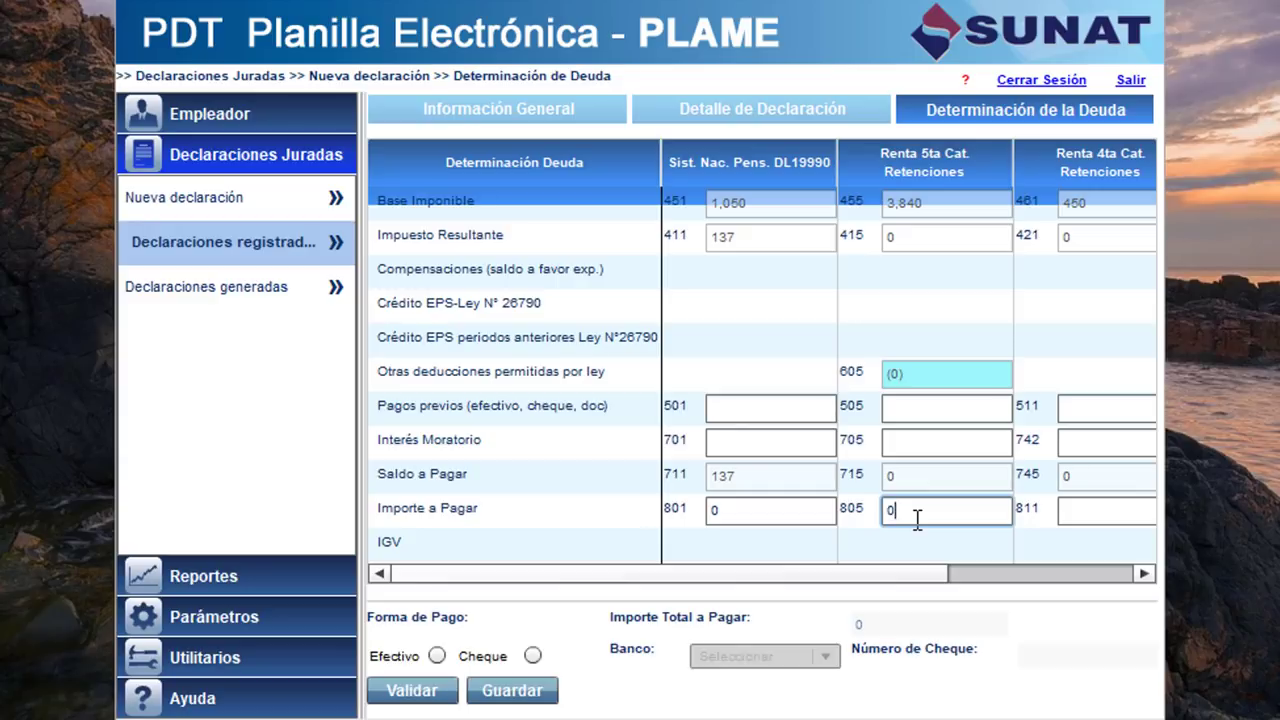
pyautogui.click(1084, 511)
pyautogui.write('0')
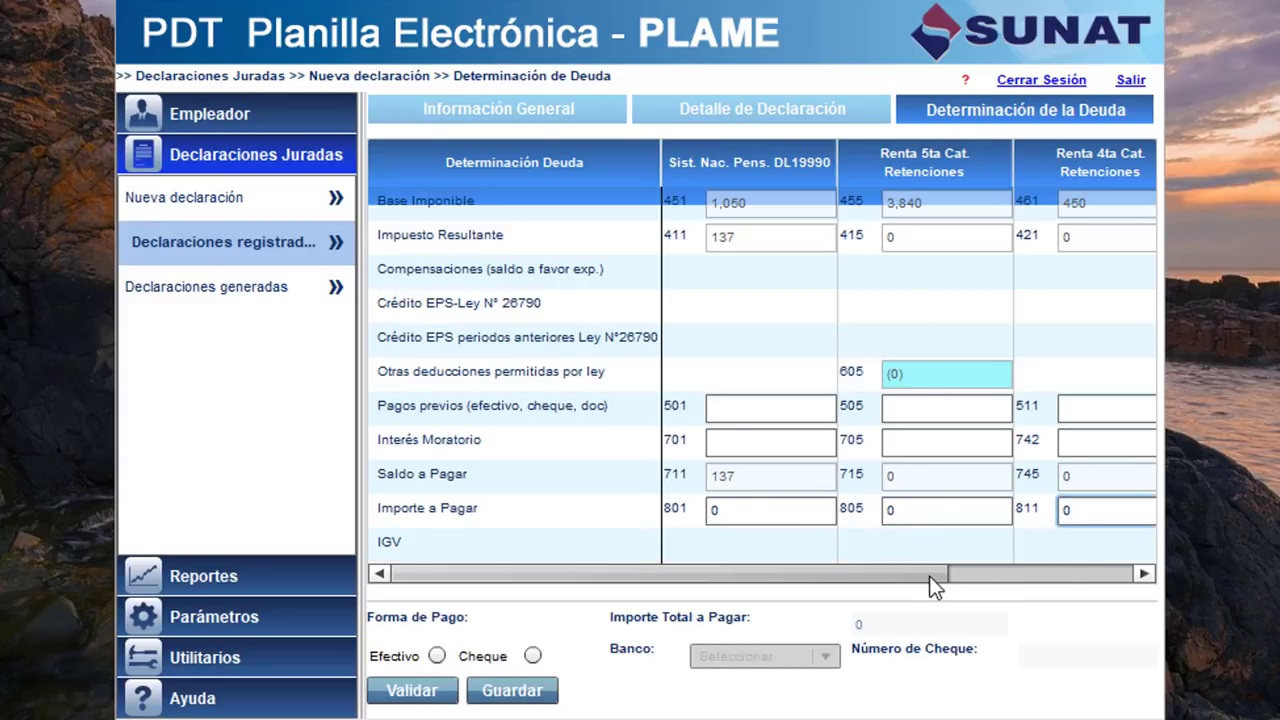
pyautogui.click(1140, 574)
pyautogui.moveTo(1000, 574); pyautogui.dragTo(720, 576)
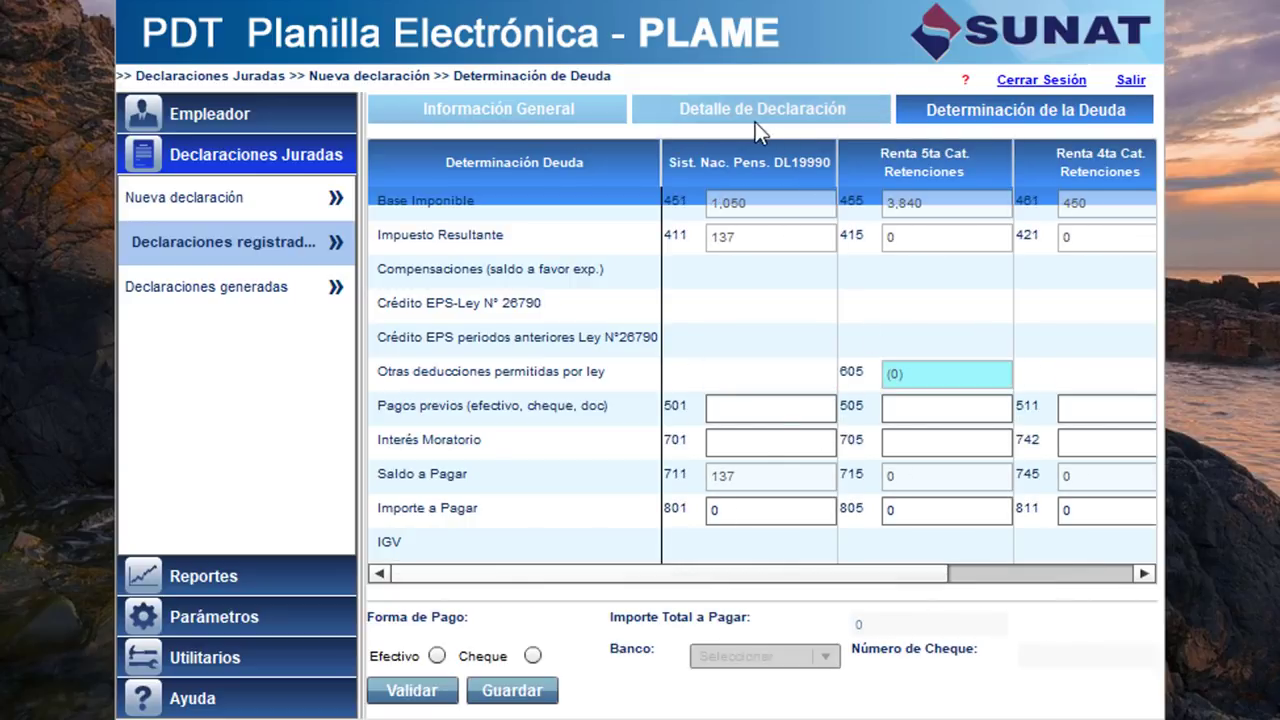
# Validate the PLAME declaration, acknowledging the ONP payment order notice.
pyautogui.click(424, 694)
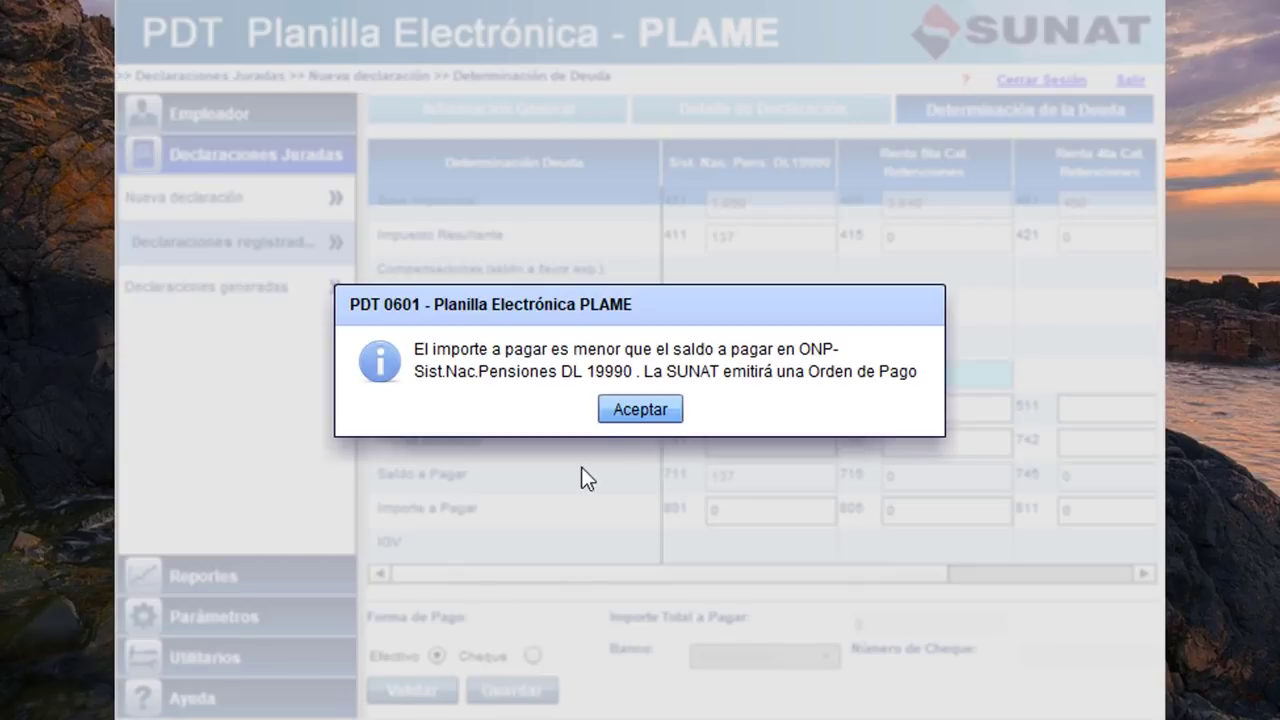
pyautogui.click(638, 412)
pyautogui.click(640, 405)
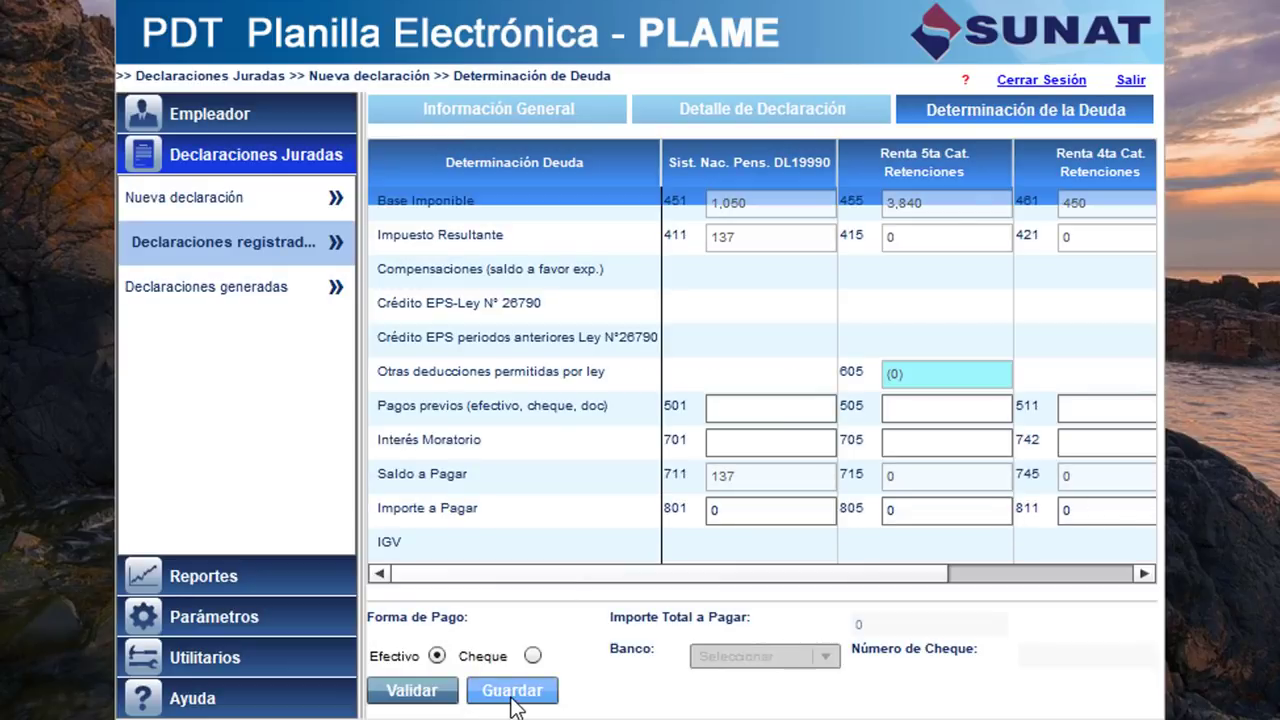
# Save the declaration with 4 workers and one 4th-category provider, confirming the notices.
pyautogui.click(511, 694)
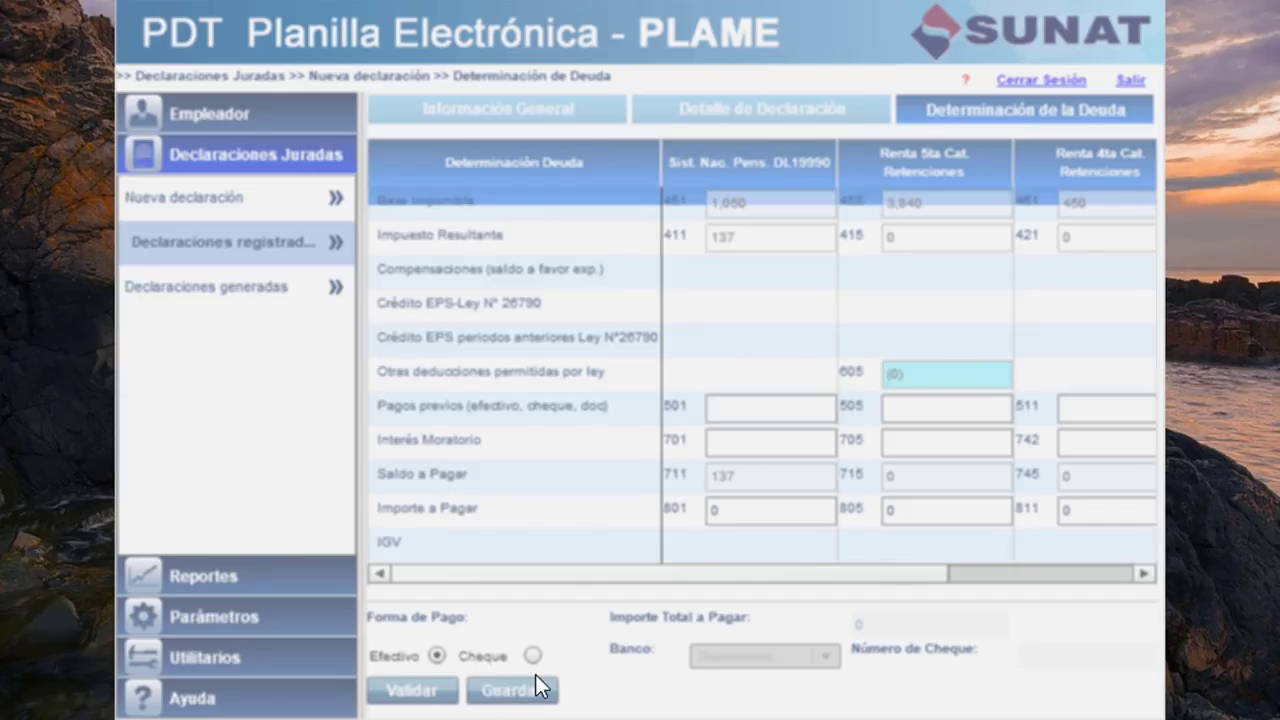
pyautogui.click(541, 688)
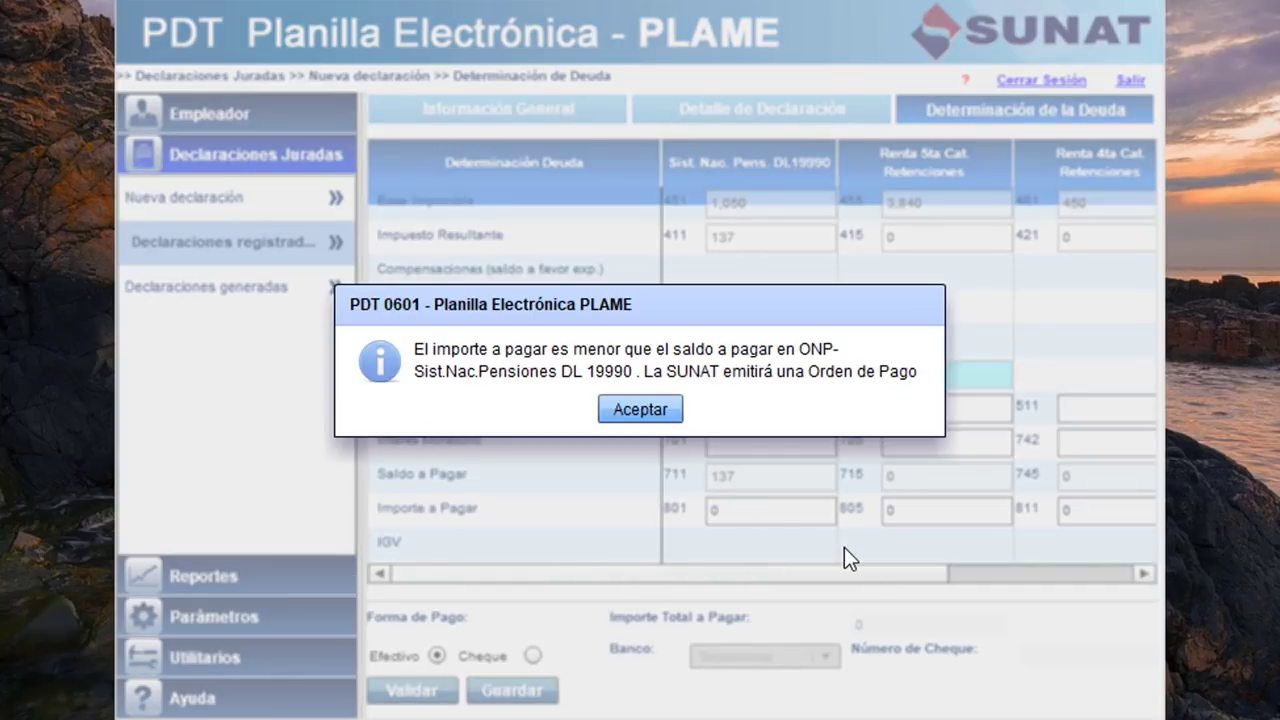
pyautogui.click(639, 406)
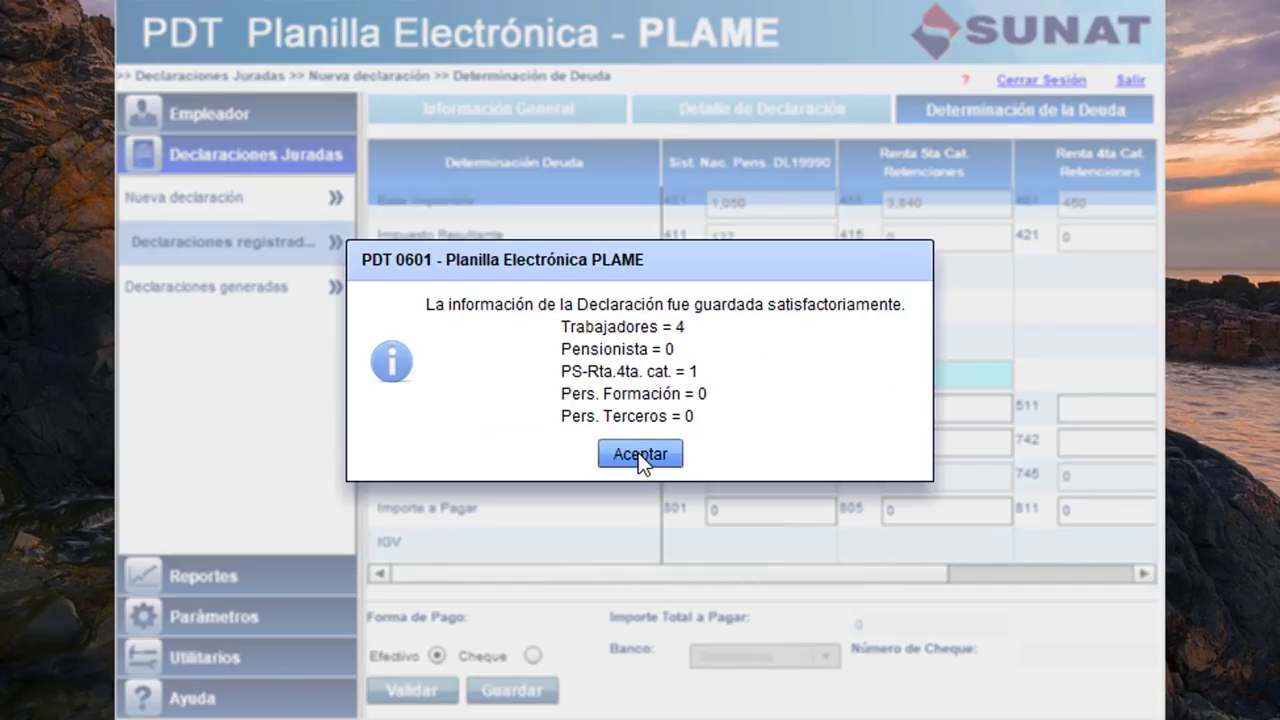
pyautogui.click(638, 452)
pyautogui.moveTo(819, 572); pyautogui.dragTo(671, 589)
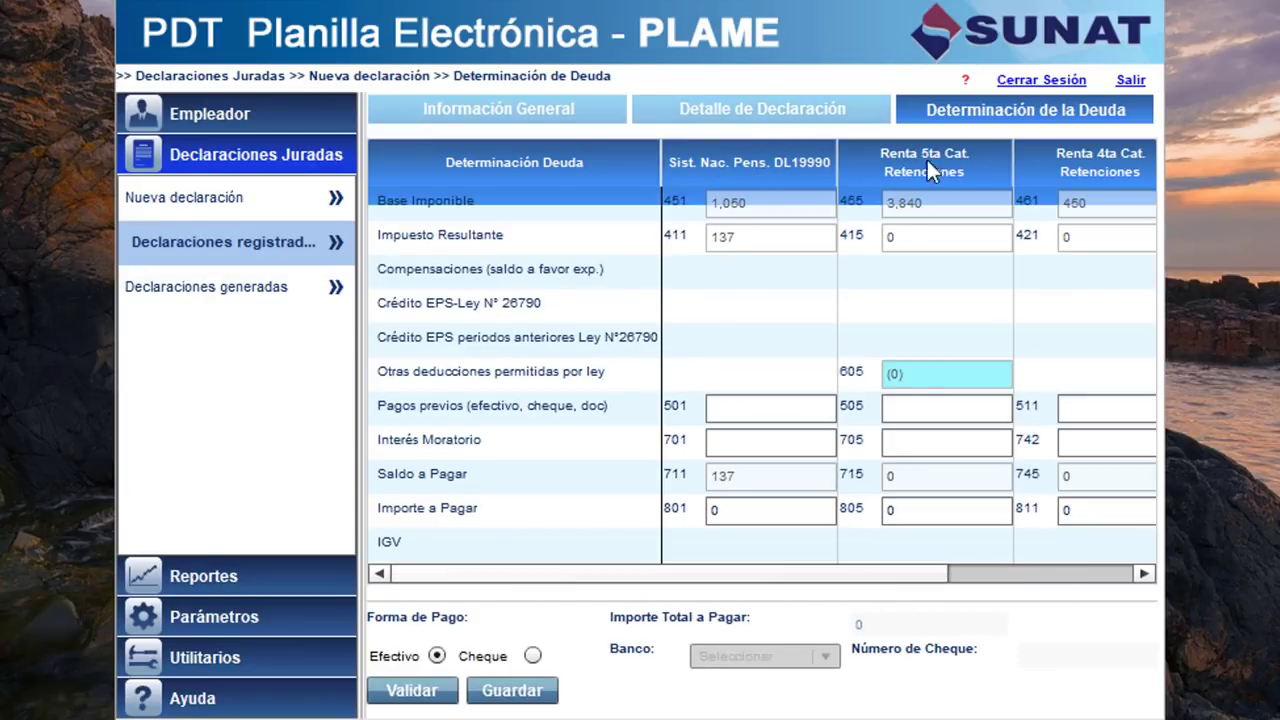
# Review the declaration detail and debt sheet, then confirm 05/2018 among registered declarations.
pyautogui.click(726, 105)
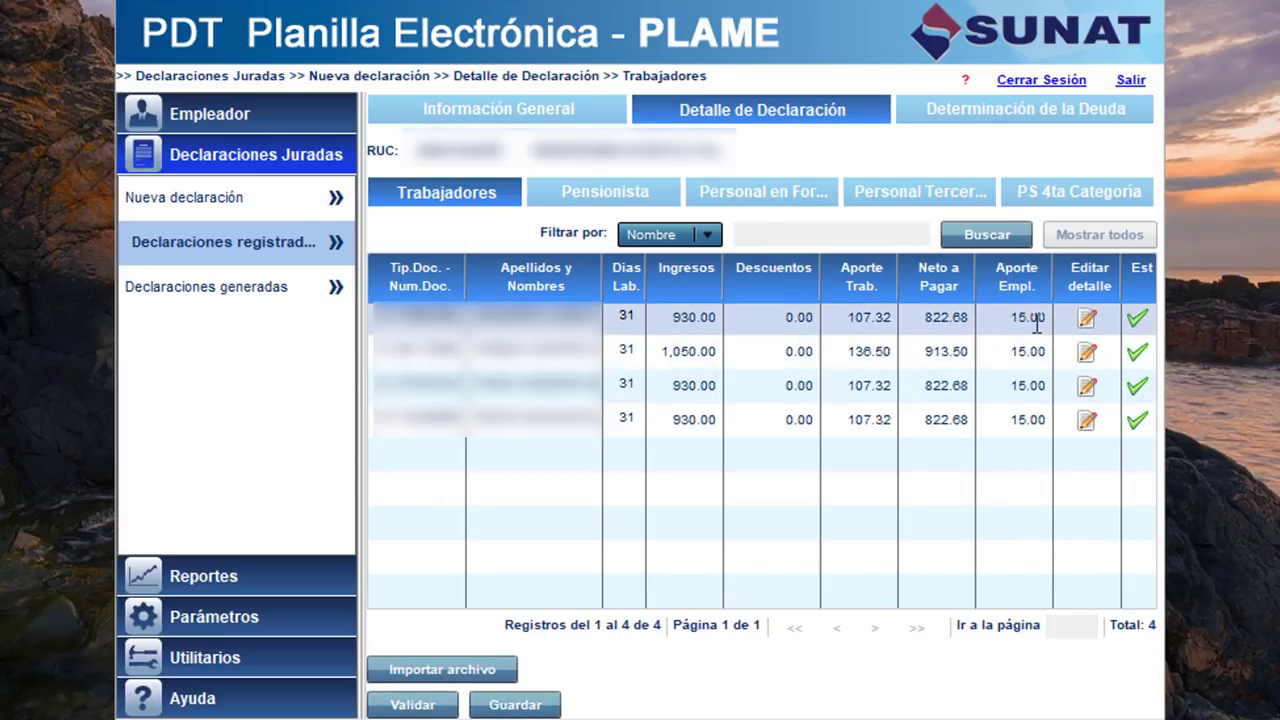
pyautogui.click(1086, 118)
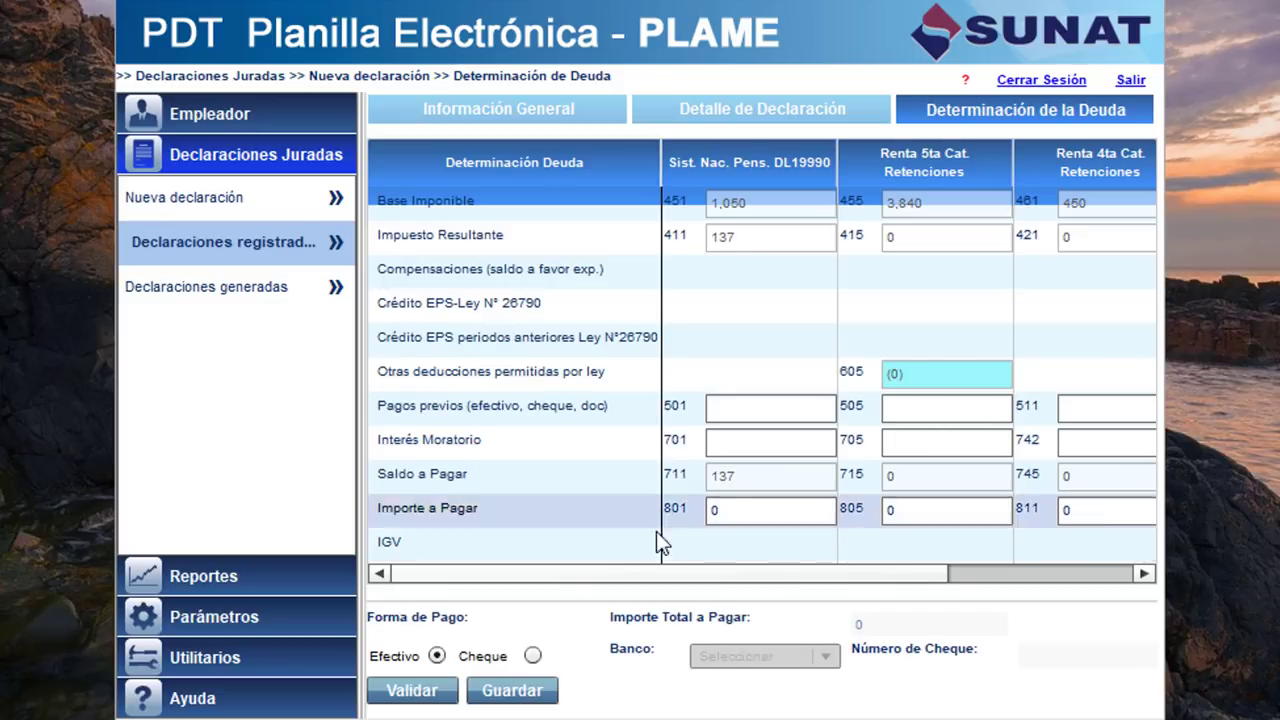
pyautogui.click(253, 241)
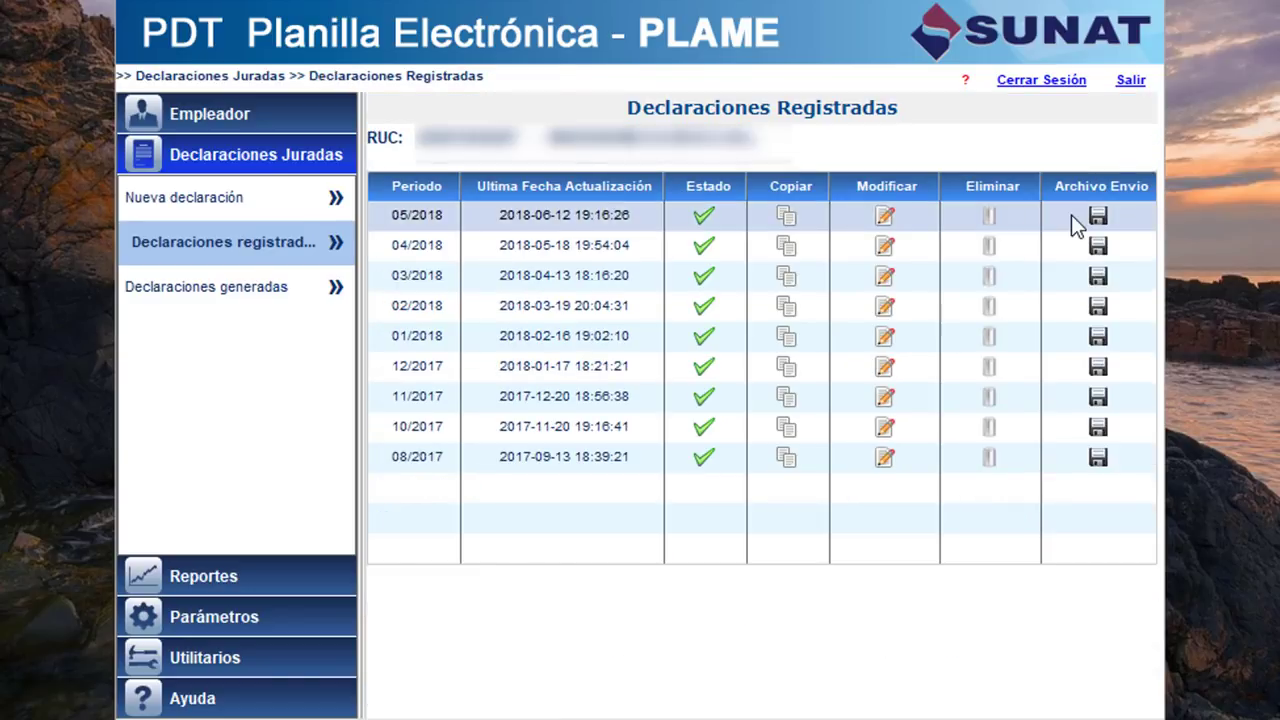
# Close PDT PLAME and search 'SIS MICROEMPRESAS' in the incognito Chrome window.
pyautogui.click(1115, 6)
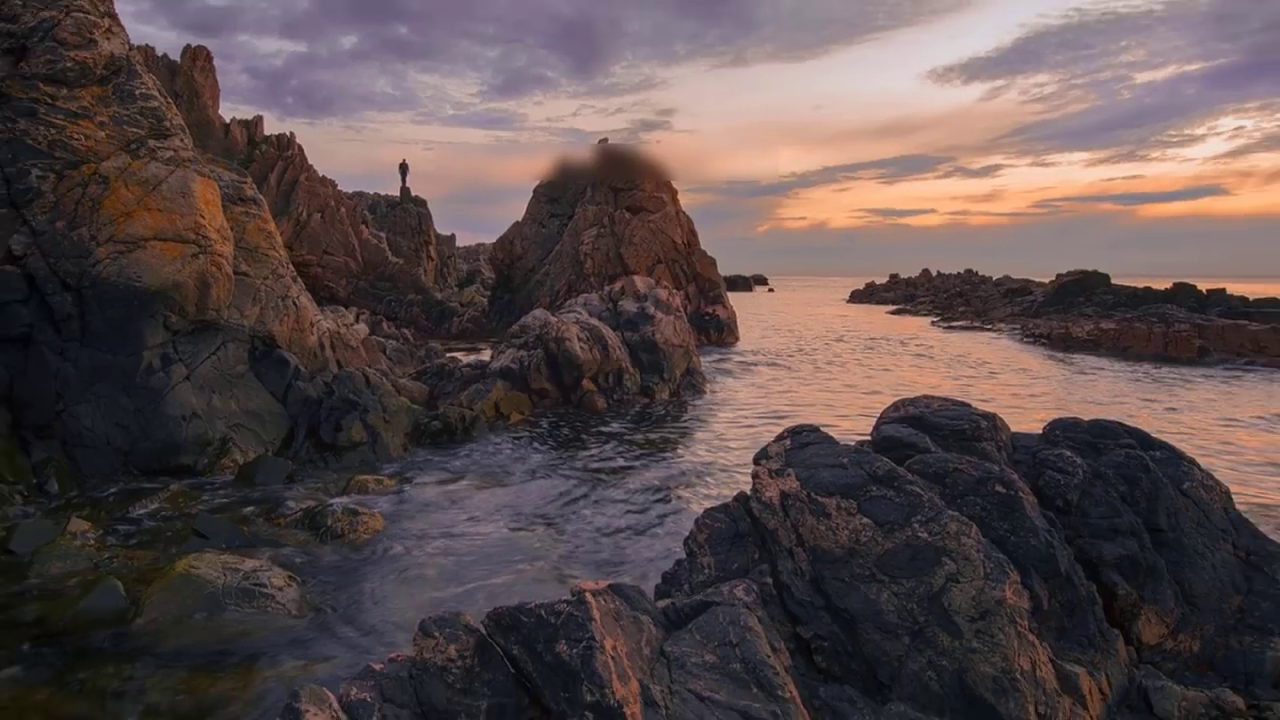
pyautogui.moveTo(288, 708)
pyautogui.click(274, 650)
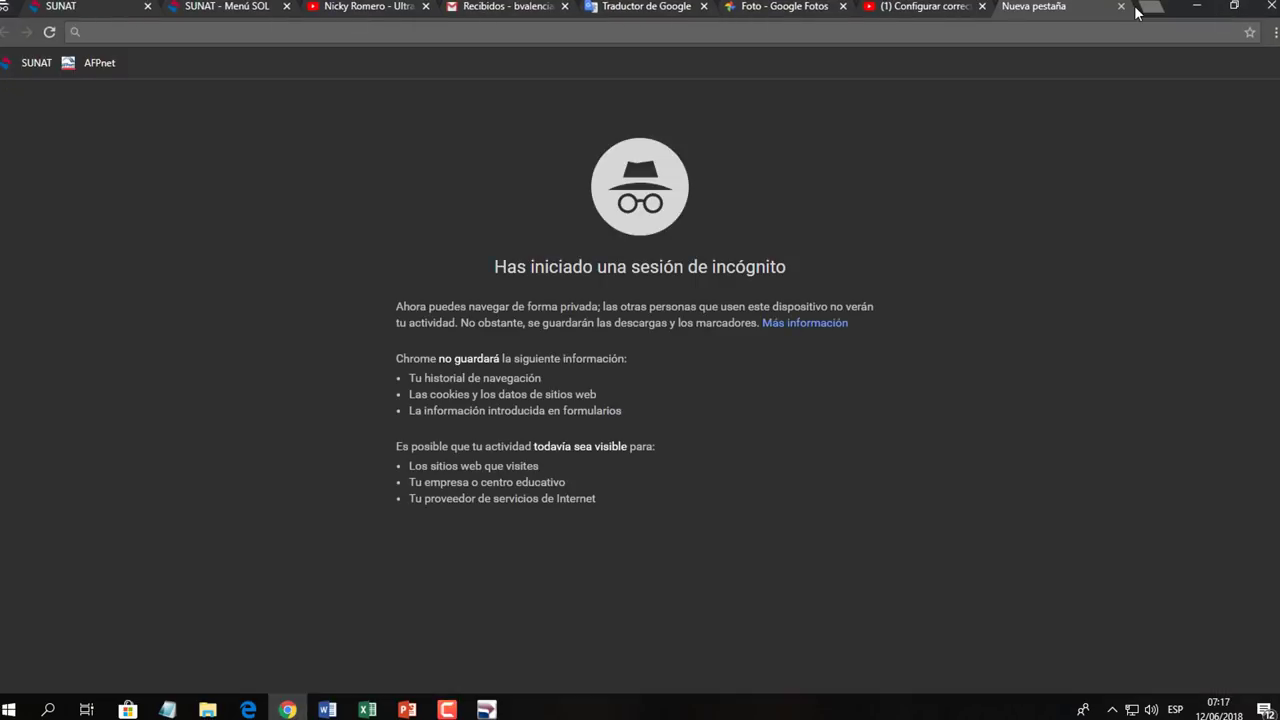
pyautogui.write('SIS MIC')
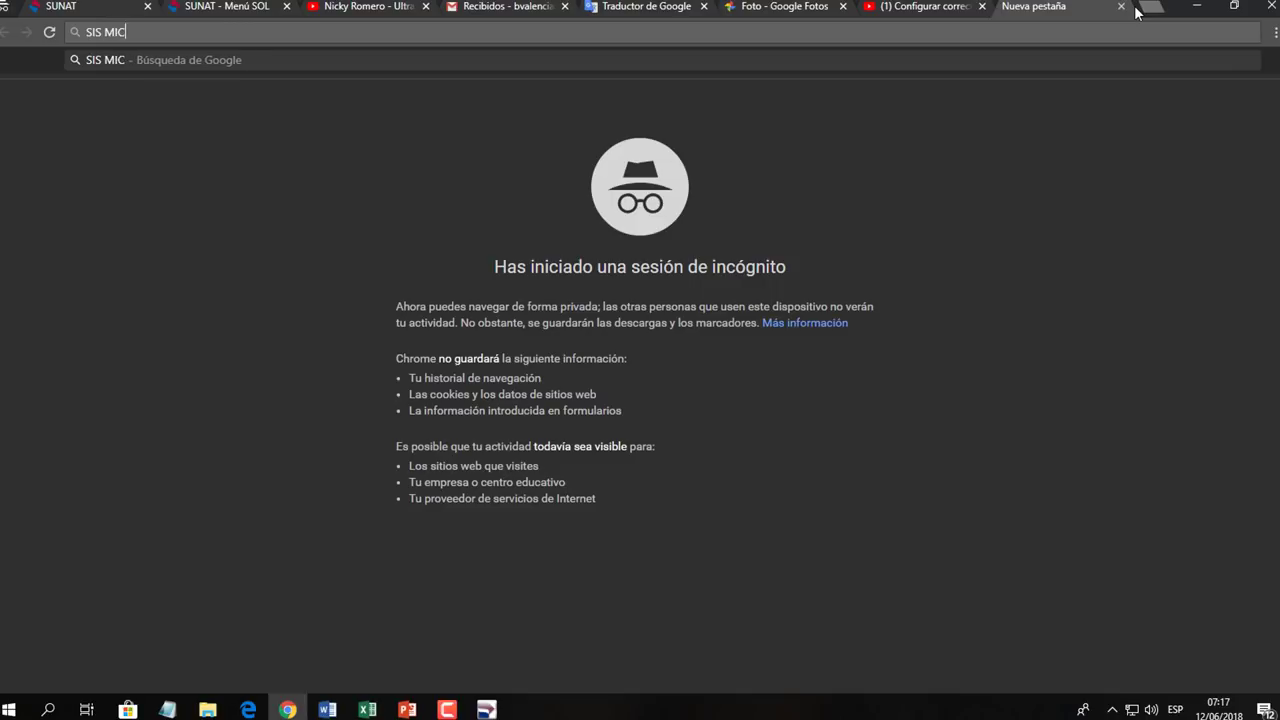
pyautogui.write('ROEMPRESAS')
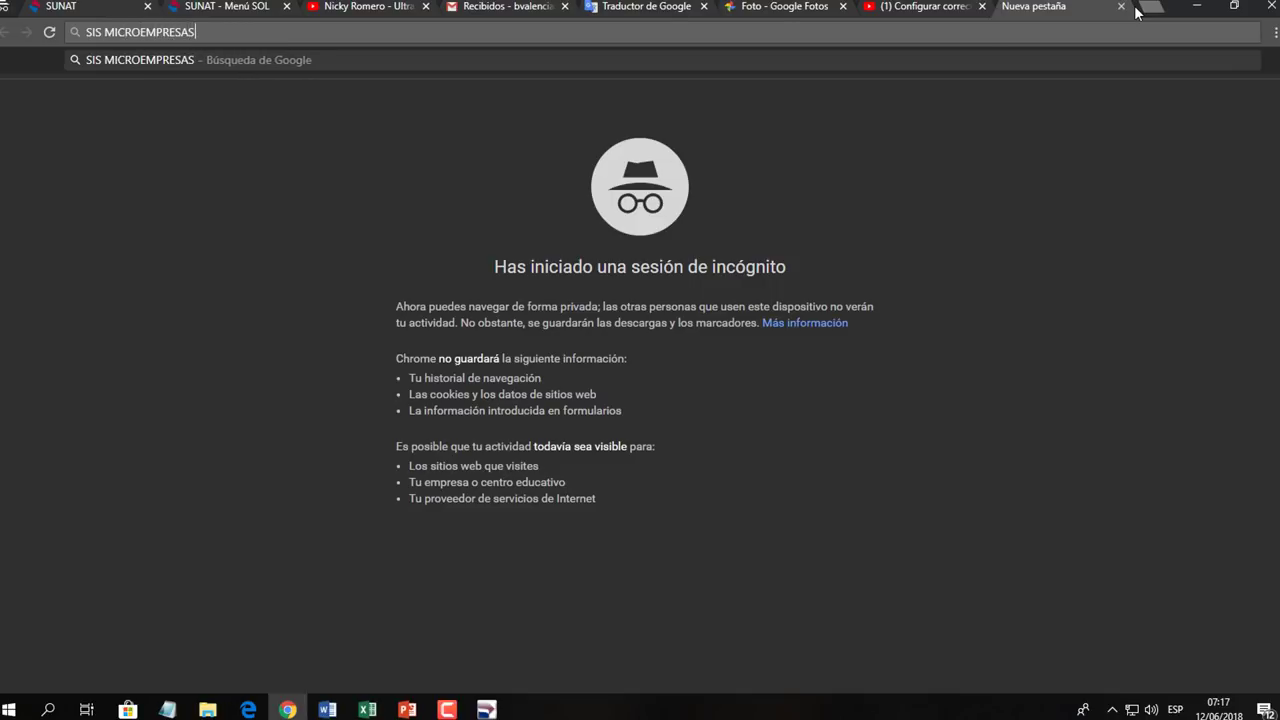
pyautogui.press('Return')
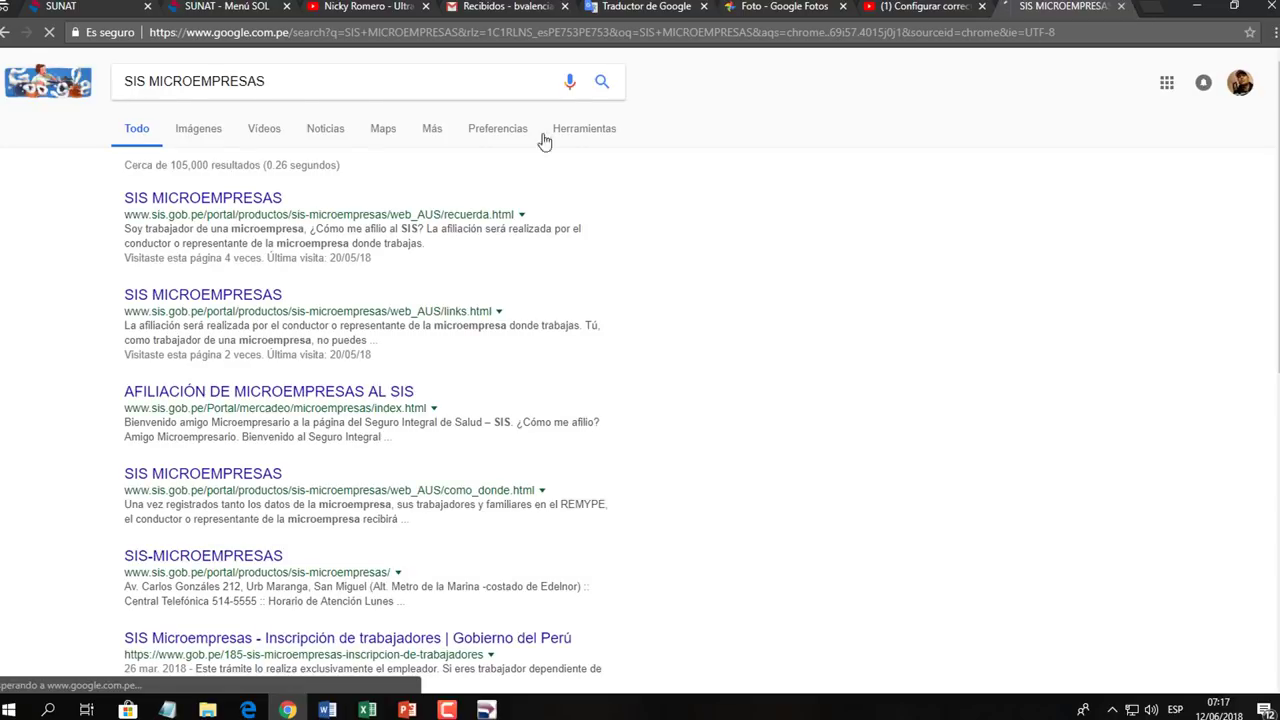
# Go from the SIS result through Links para Afiliación to the pending installments login page.
pyautogui.click(182, 200)
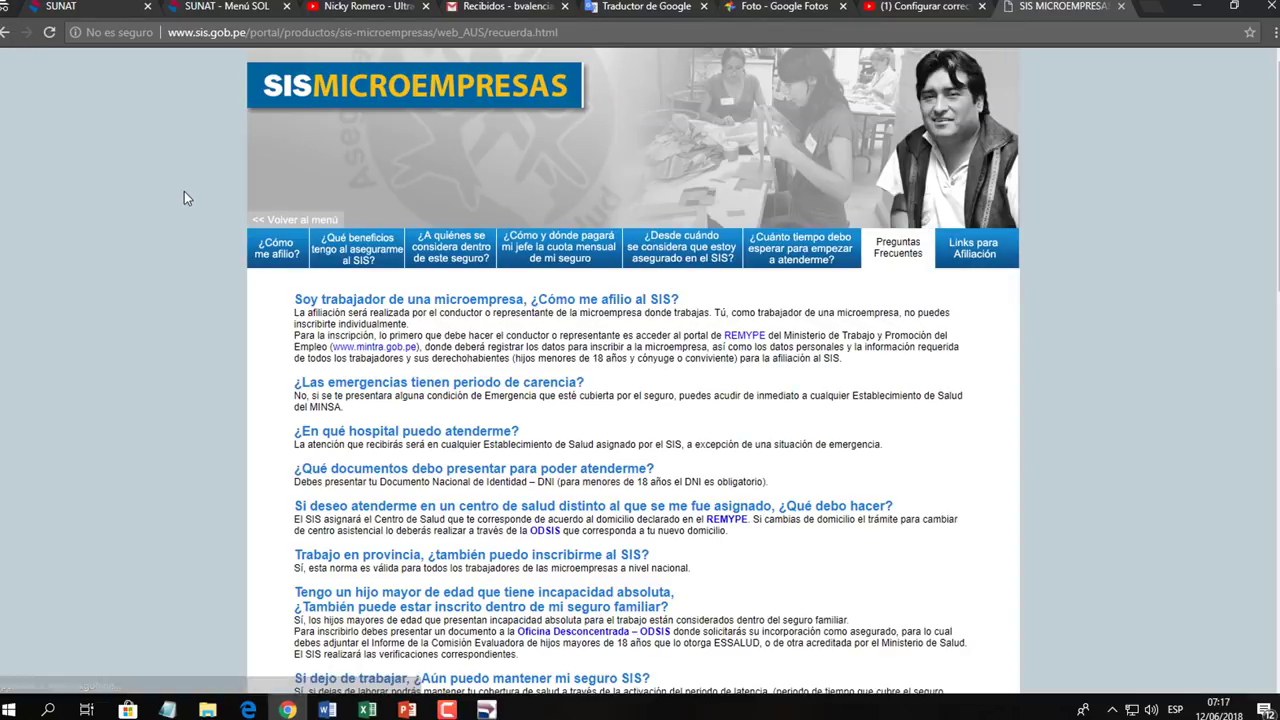
pyautogui.click(966, 250)
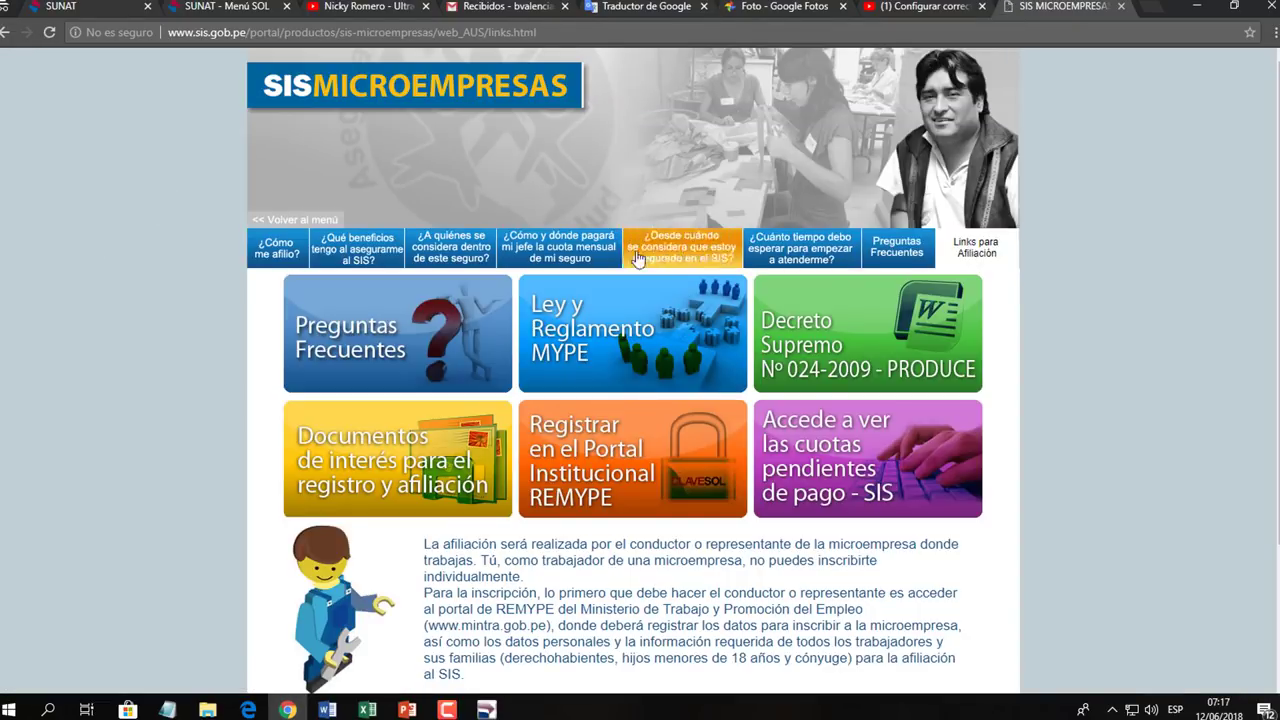
pyautogui.click(845, 463)
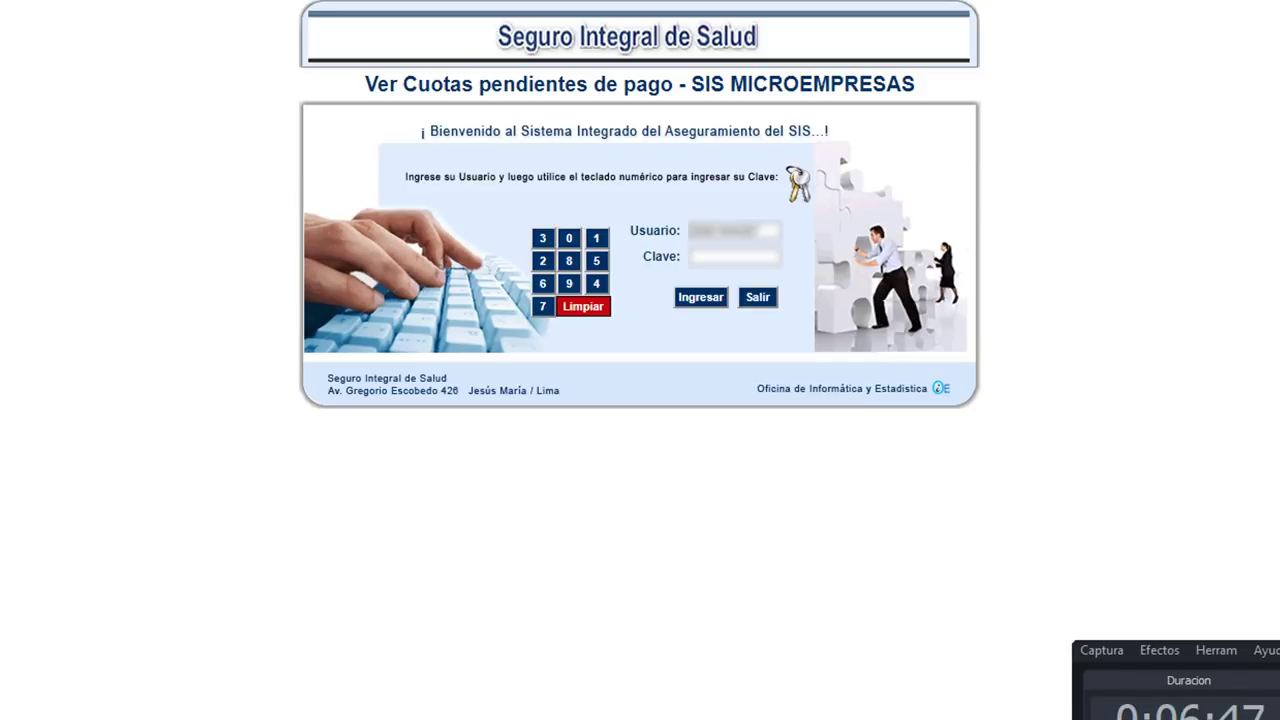
# Enter the account password on the numeric keypad and log into SIS Microempresas.
pyautogui.click(569, 261)
pyautogui.click(597, 240)
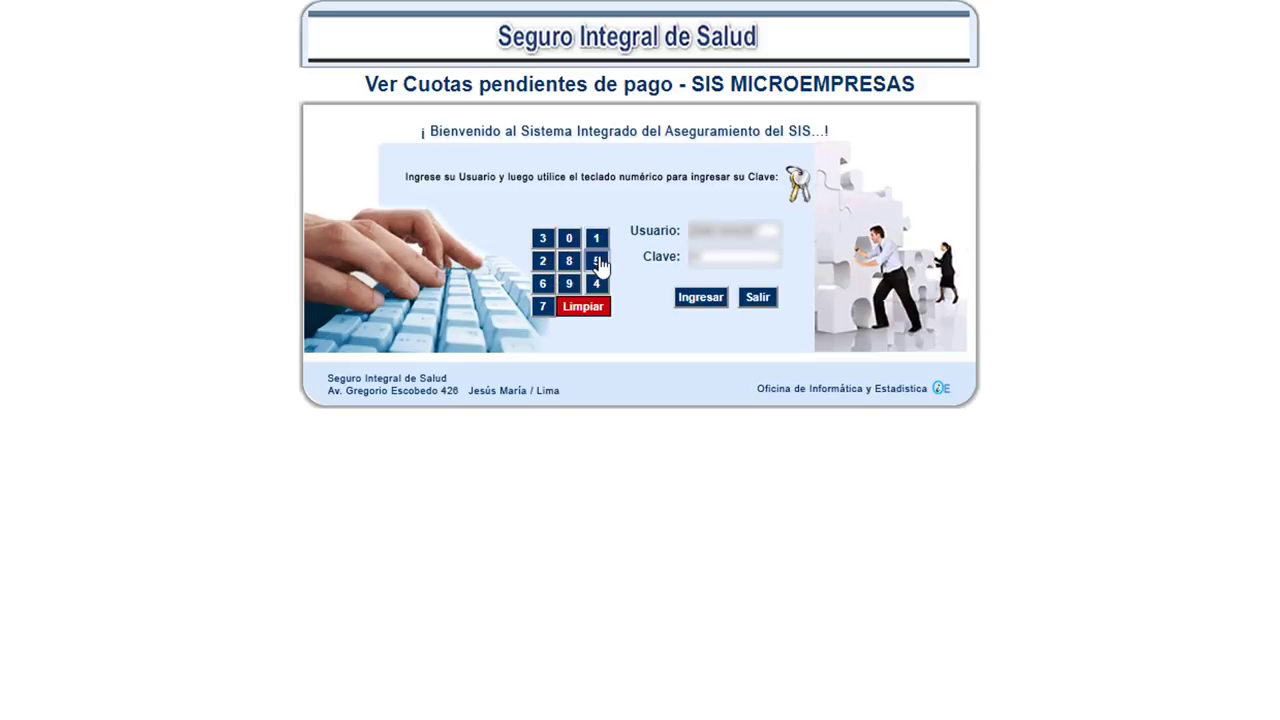
pyautogui.click(597, 285)
pyautogui.click(570, 256)
pyautogui.click(596, 282)
pyautogui.click(686, 306)
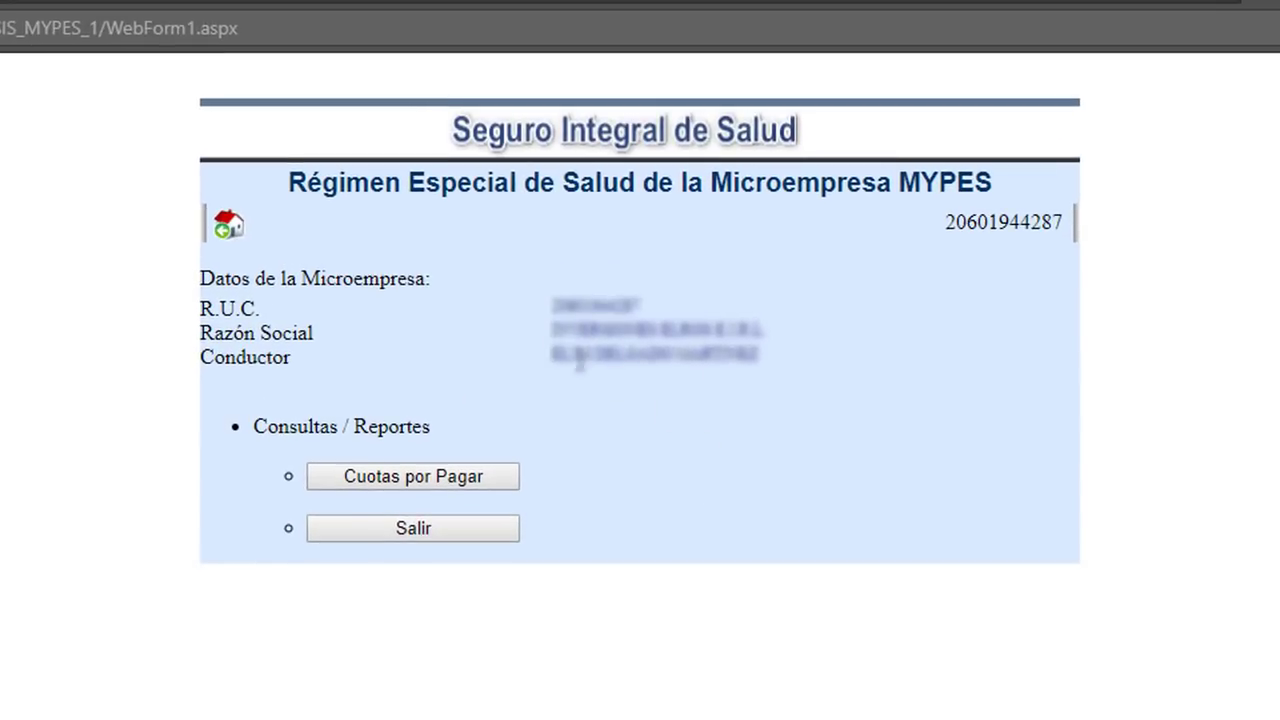